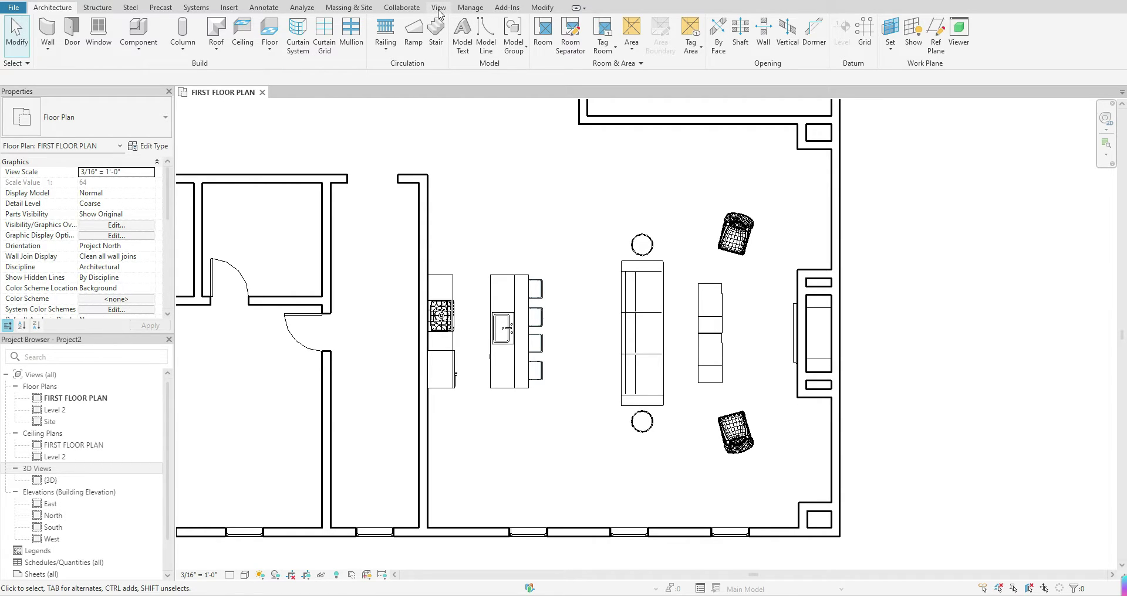
Create a camera view with its eye point just northwest of the living room sofa, aimed past the building's southeast corner
{"action": "left_click", "coordinate": [439, 8]}
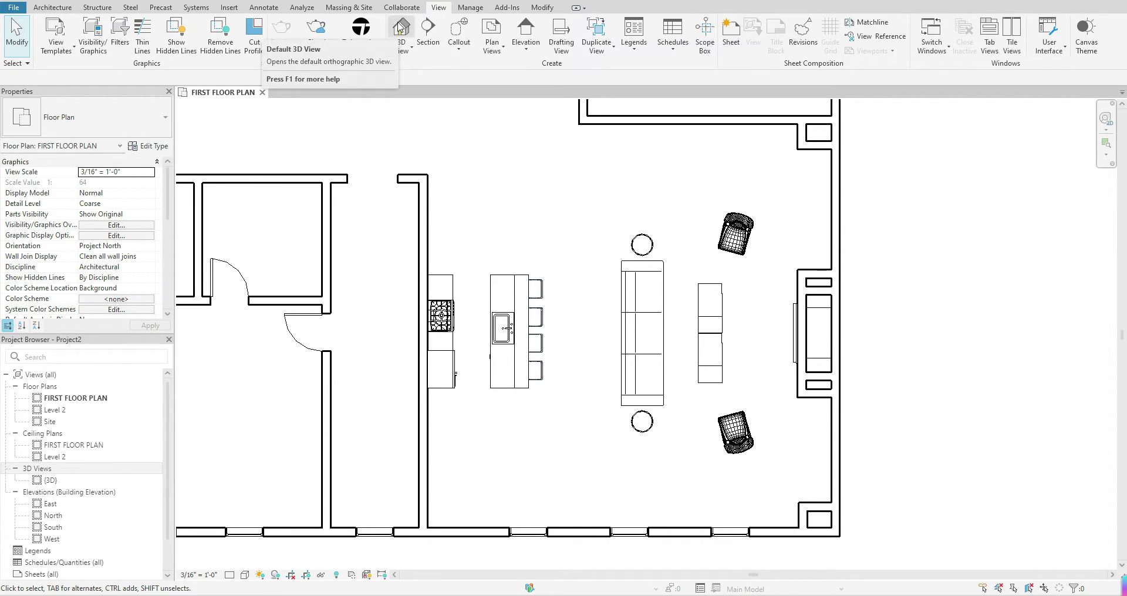
{"action": "left_click", "coordinate": [411, 51]}
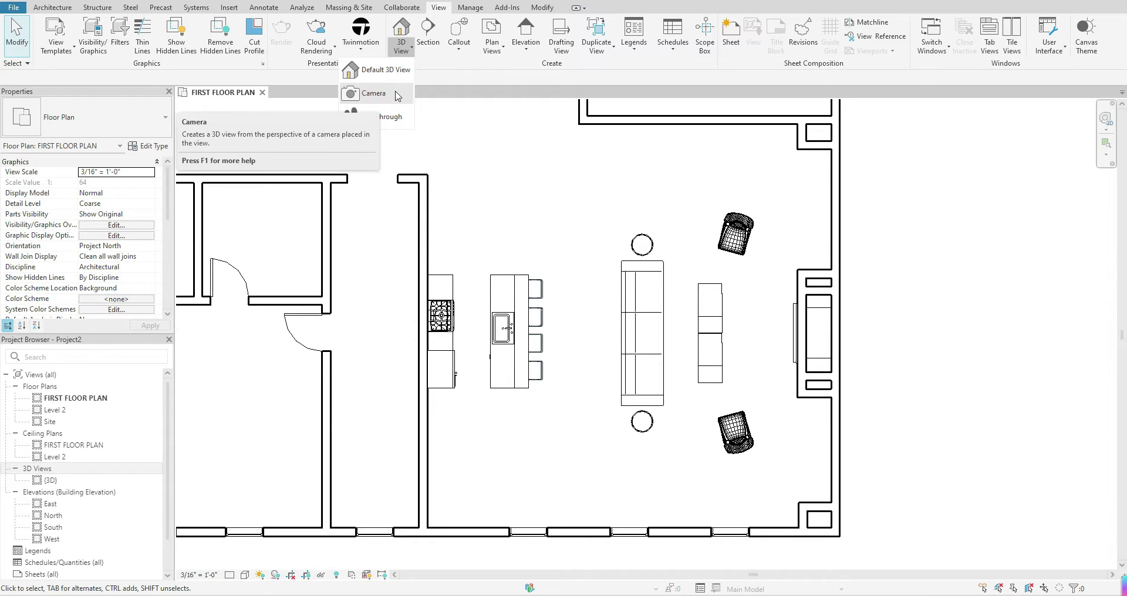
{"action": "left_click", "coordinate": [379, 99]}
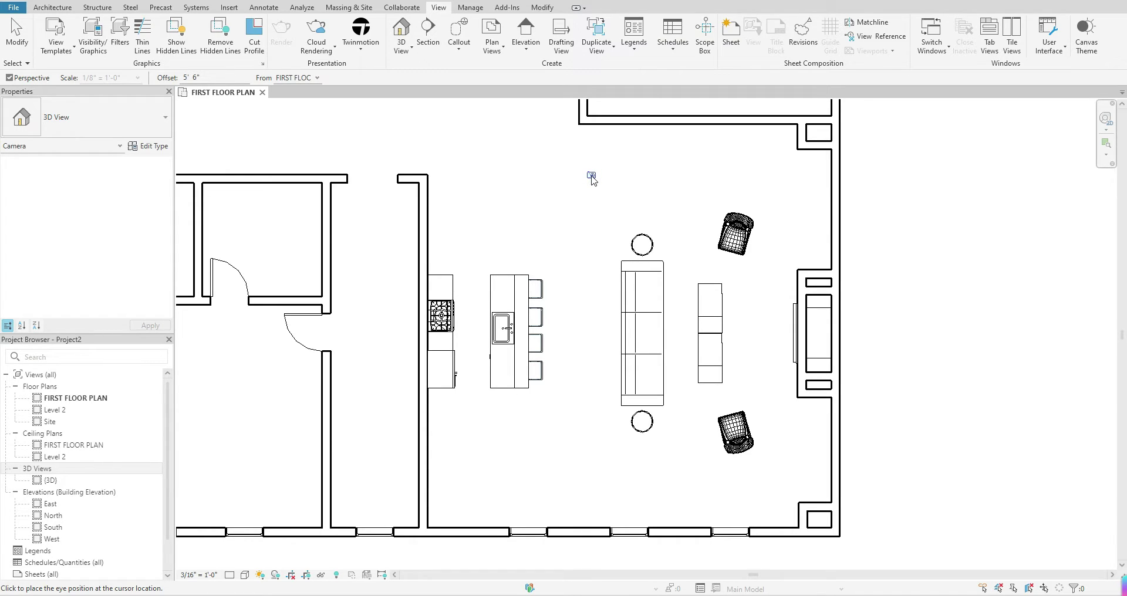
{"action": "left_click", "coordinate": [592, 176]}
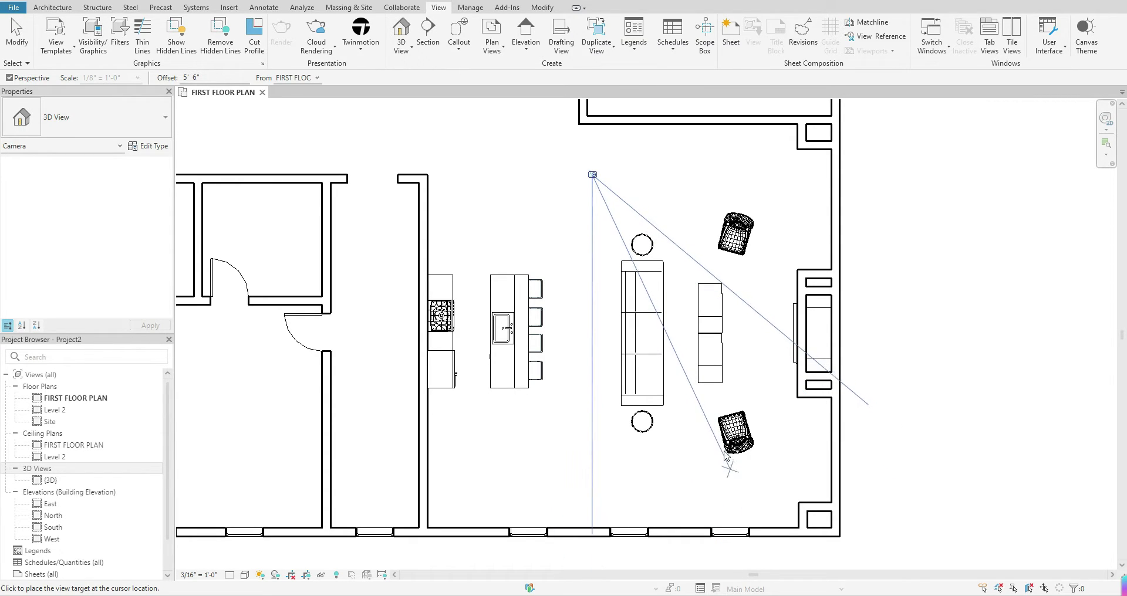
{"action": "scroll", "coordinate": [695, 381], "scroll_direction": "down", "scroll_amount": 3}
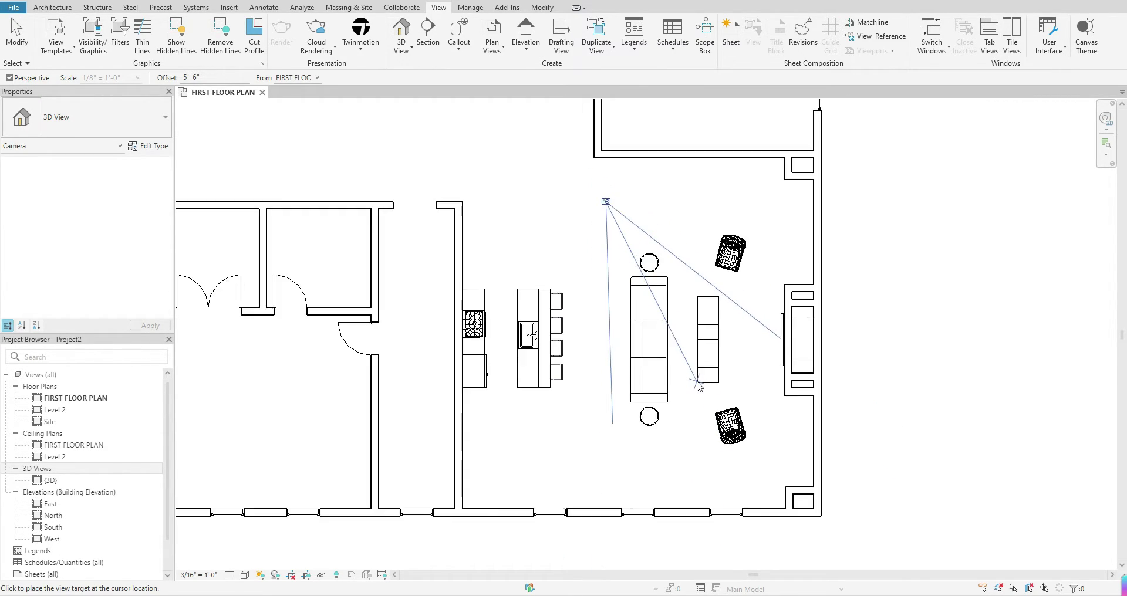
{"action": "middle_click_drag", "start_coordinate": [775, 486], "coordinate": [721, 371]}
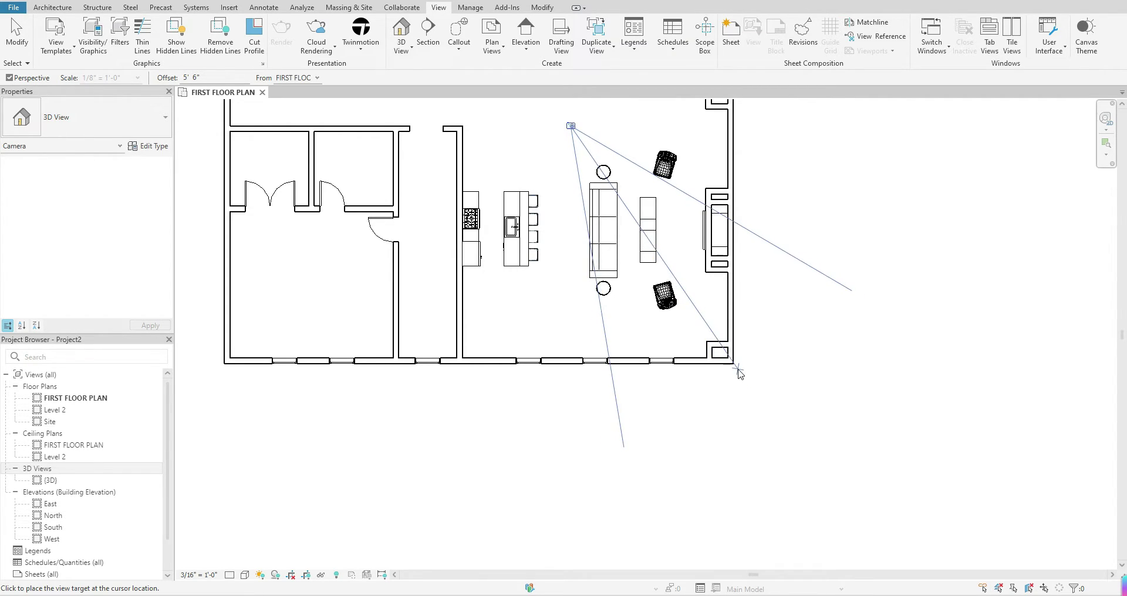
{"action": "left_click", "coordinate": [765, 421]}
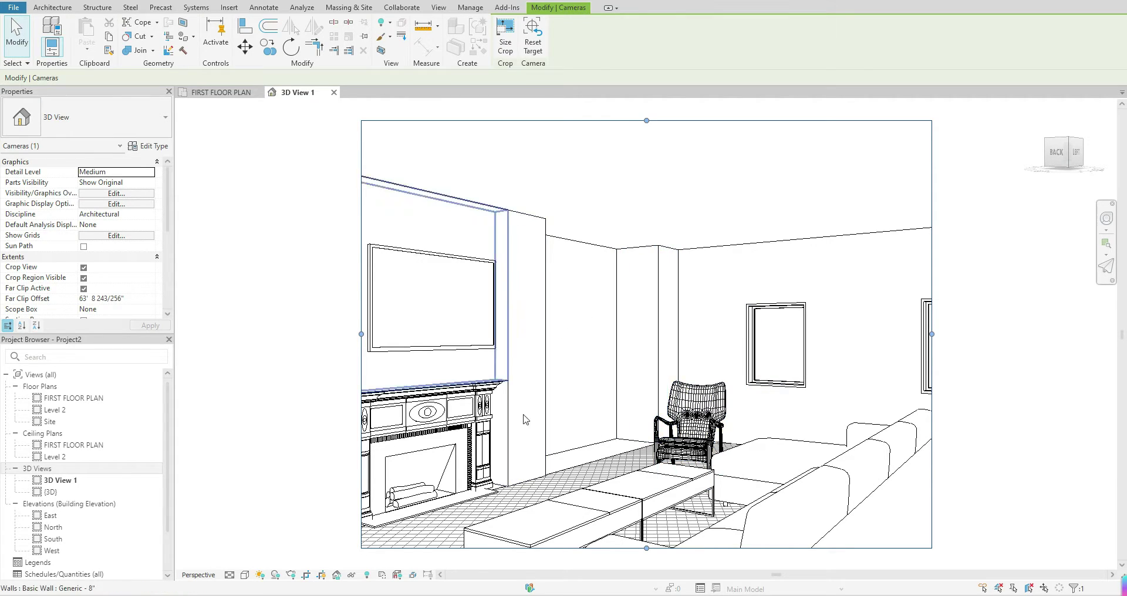
Reshape the camera view's crop region by pulling the top and right edges inward and extending the left and bottom edges outward
{"action": "scroll", "coordinate": [706, 361], "scroll_direction": "down", "scroll_amount": 1}
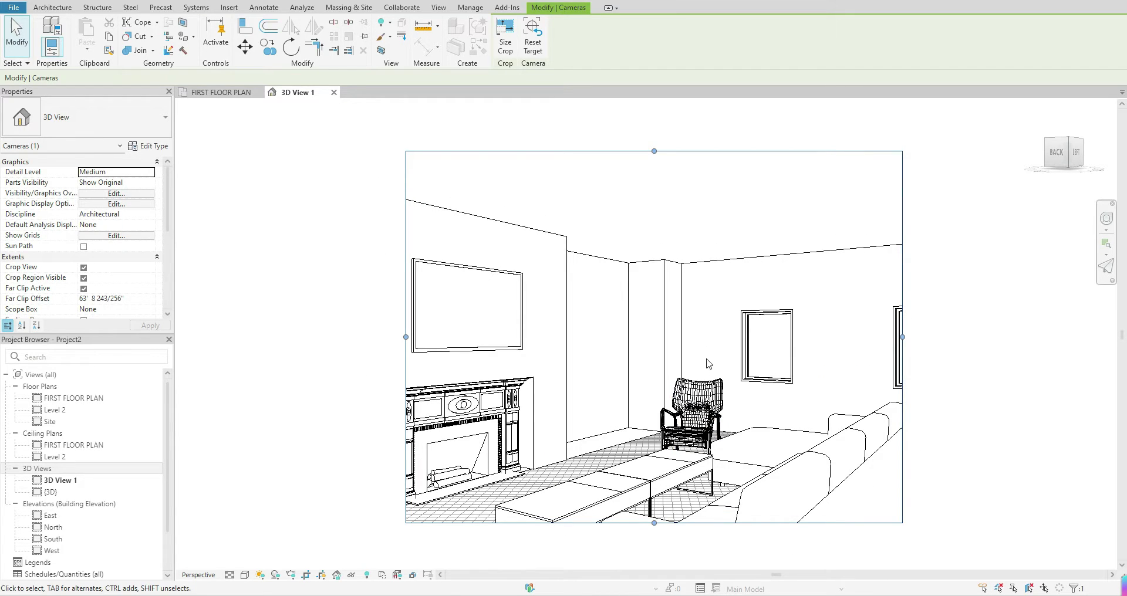
{"action": "scroll", "coordinate": [762, 369], "scroll_direction": "down", "scroll_amount": 1}
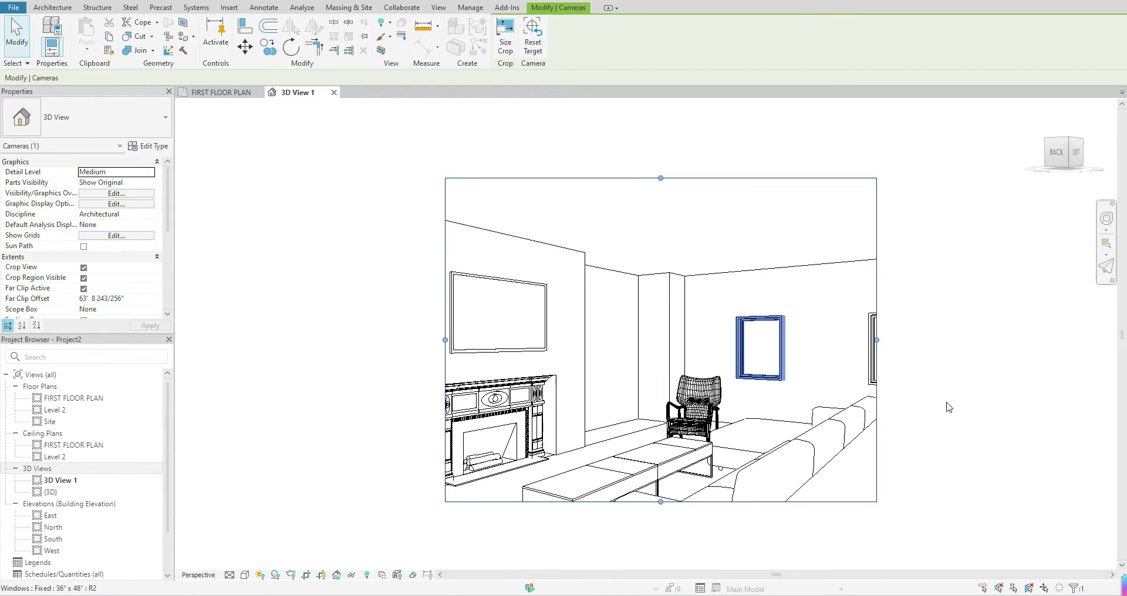
{"action": "middle_click_drag", "start_coordinate": [974, 432], "coordinate": [907, 429]}
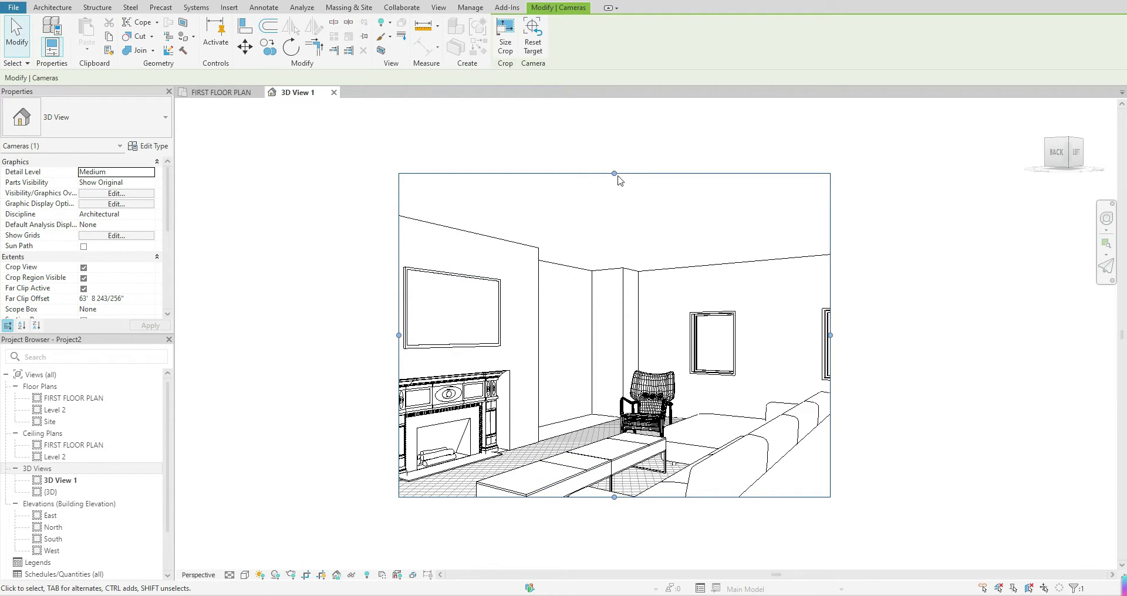
{"action": "left_click_drag", "start_coordinate": [616, 171], "coordinate": [616, 232]}
{"action": "left_click_drag", "start_coordinate": [834, 368], "coordinate": [780, 365]}
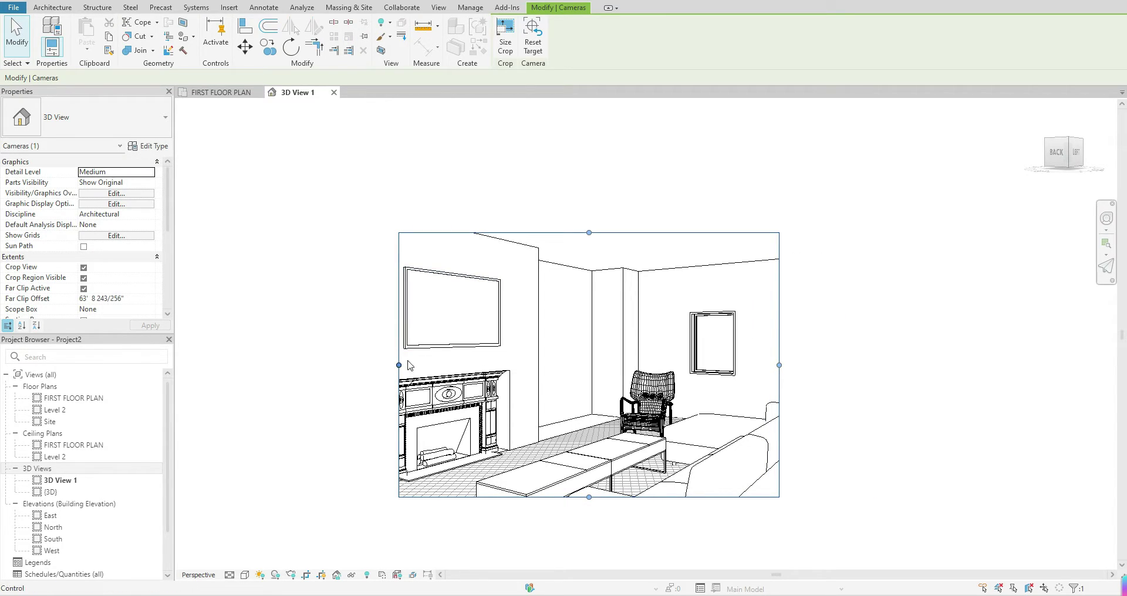
{"action": "left_click_drag", "start_coordinate": [399, 365], "coordinate": [343, 374]}
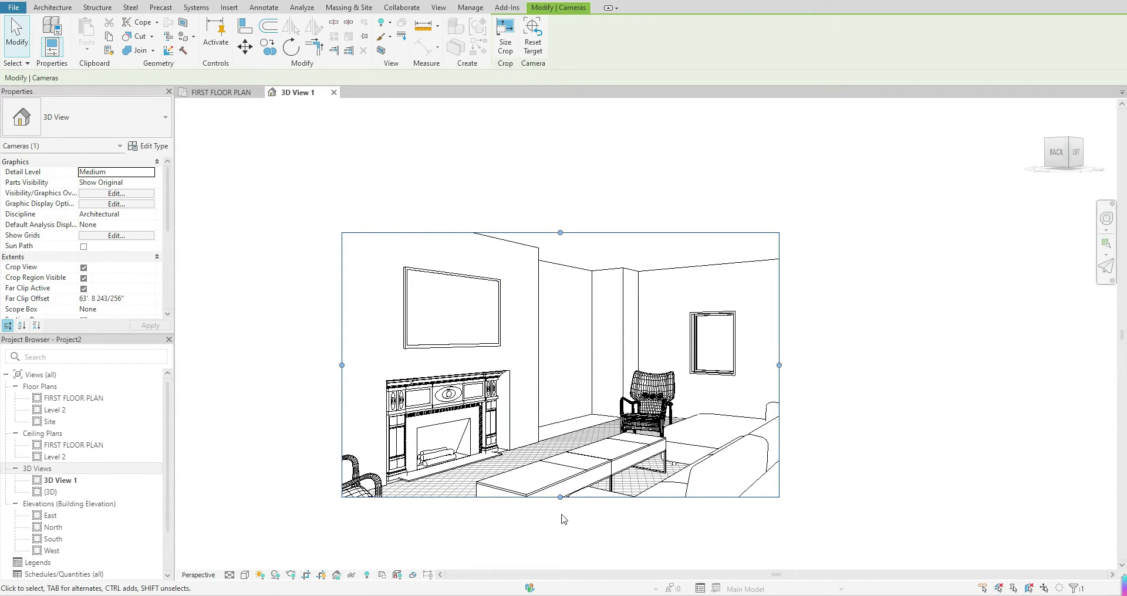
{"action": "left_click_drag", "start_coordinate": [561, 499], "coordinate": [559, 562]}
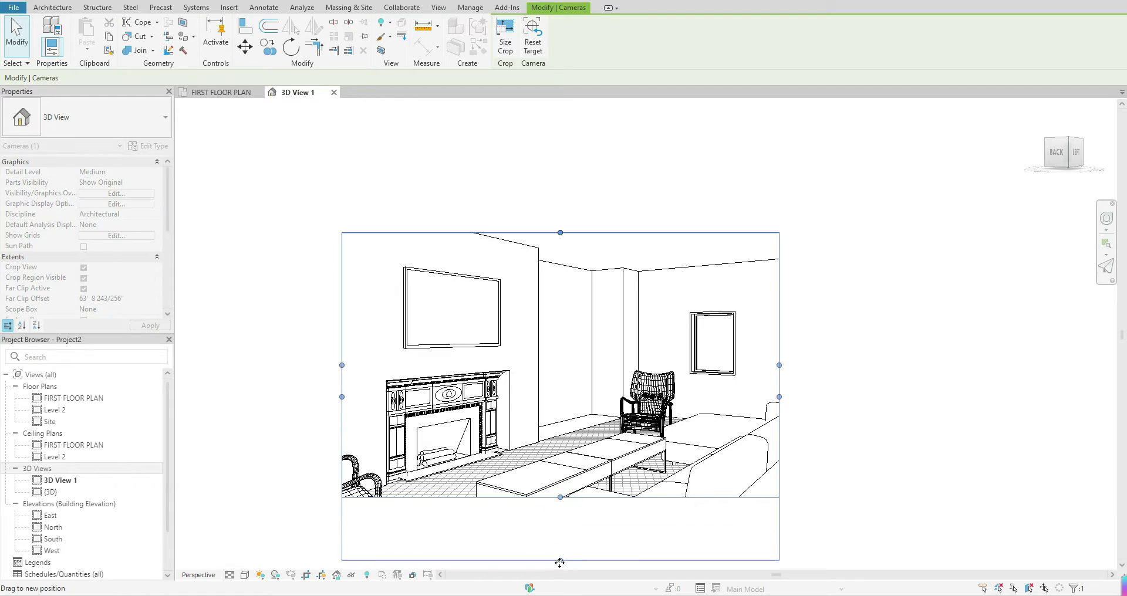
{"action": "middle_click_drag", "start_coordinate": [574, 451], "coordinate": [612, 359]}
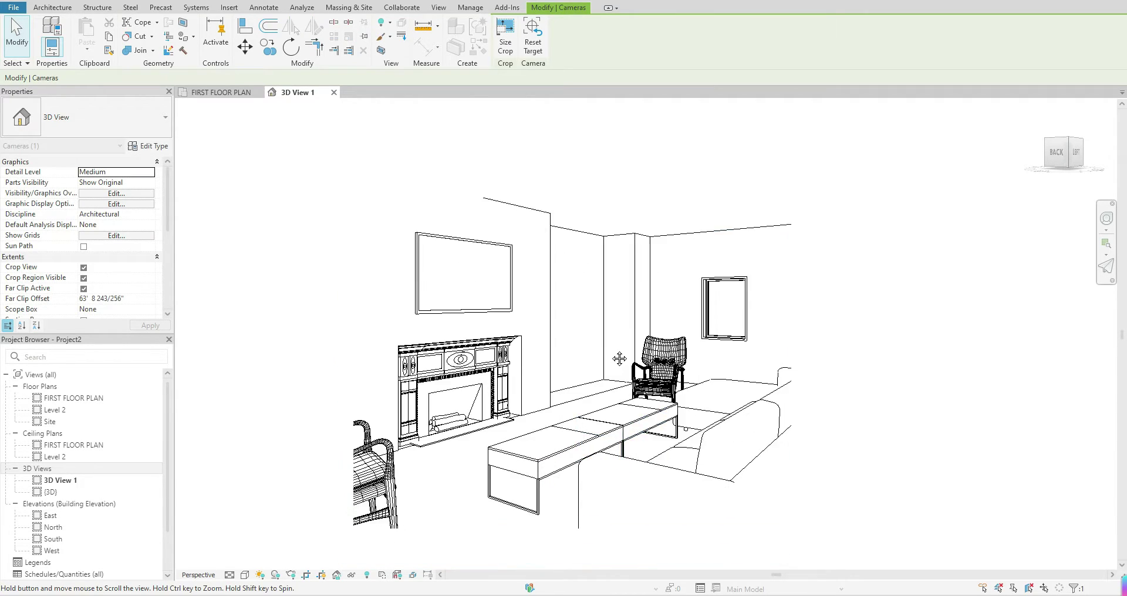
{"action": "left_click", "coordinate": [264, 297]}
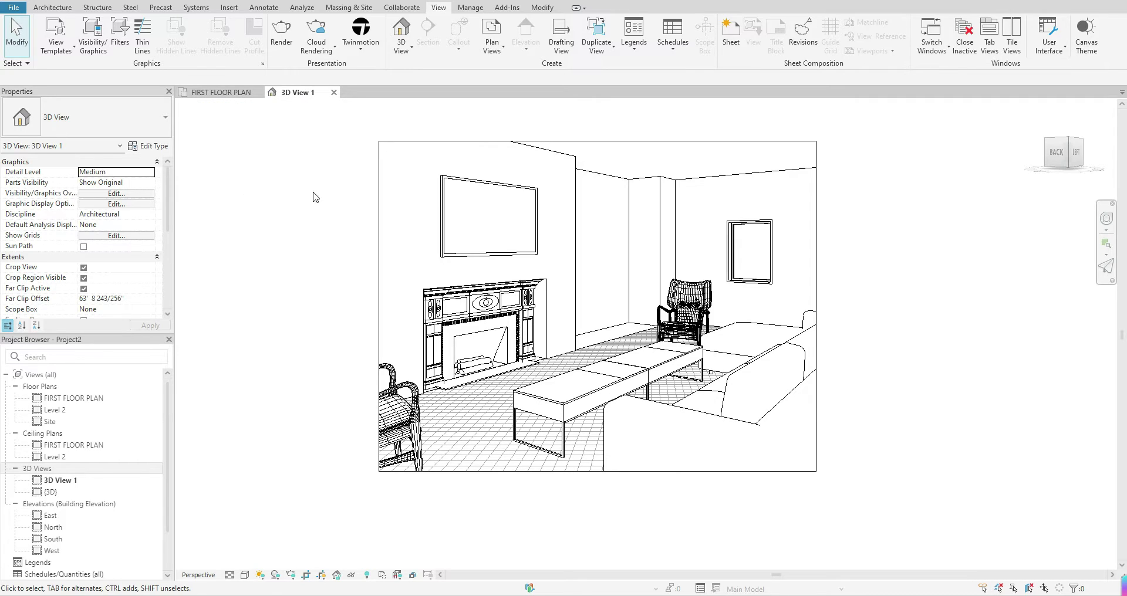
Close the camera view and reopen 3D View 1 from the project's list of 3D views
{"action": "left_click", "coordinate": [333, 93]}
{"action": "middle_click_drag", "start_coordinate": [377, 244], "coordinate": [467, 365]}
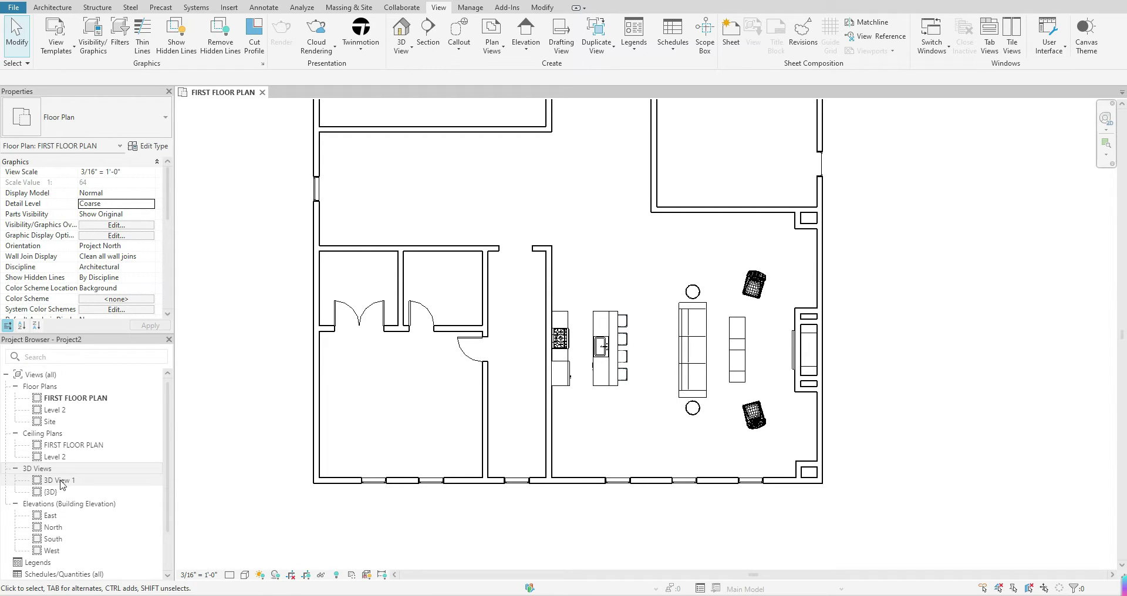
{"action": "left_click", "coordinate": [17, 469]}
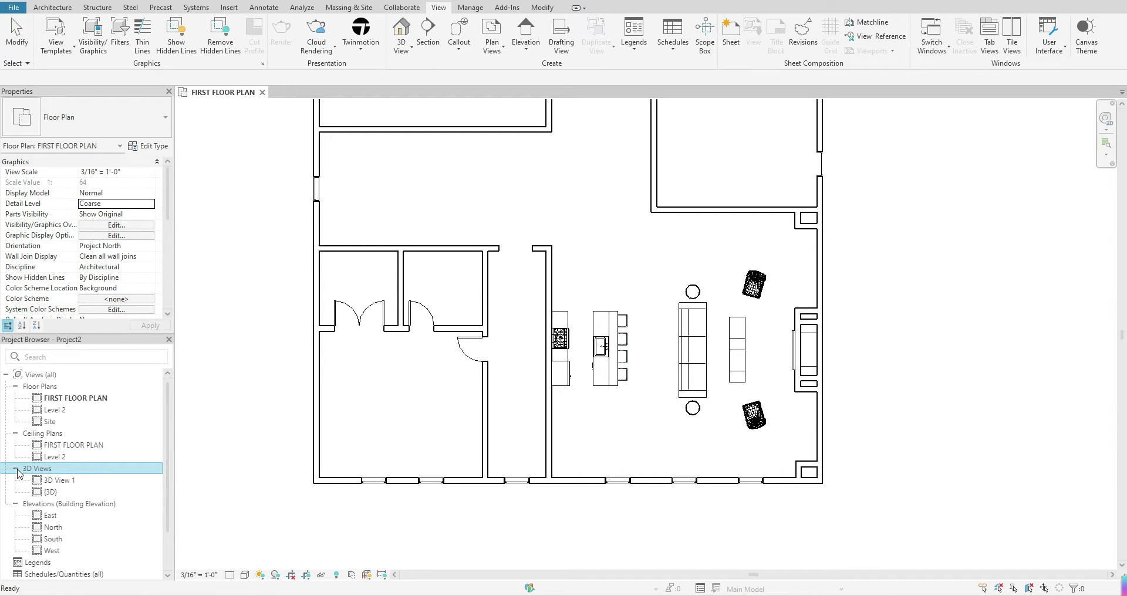
{"action": "left_click", "coordinate": [16, 469]}
{"action": "key", "text": "Right"}
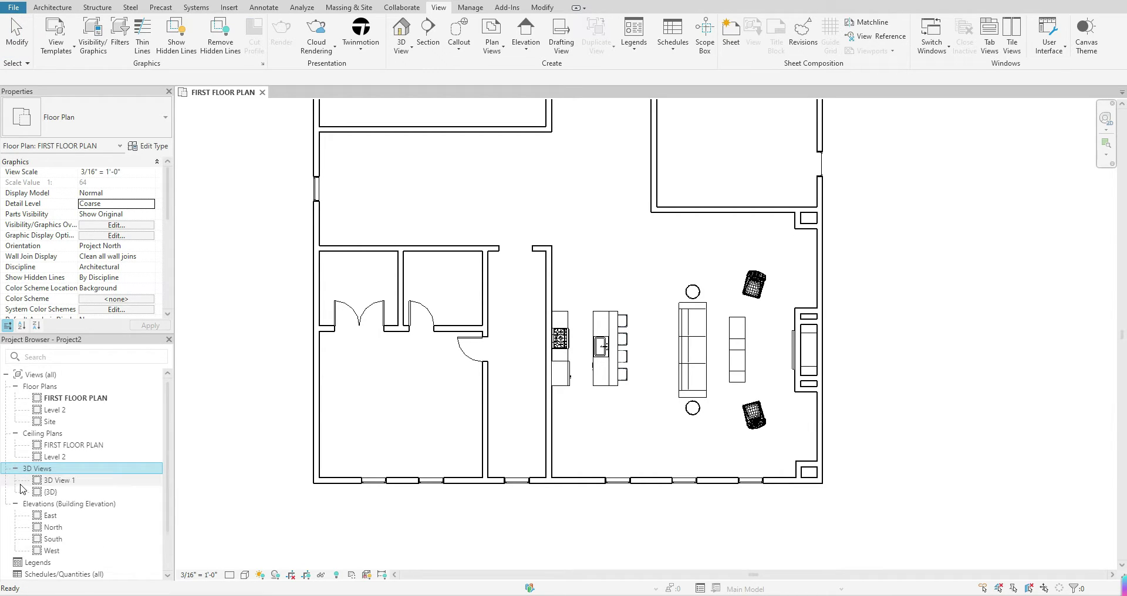
{"action": "double_click", "coordinate": [57, 480]}
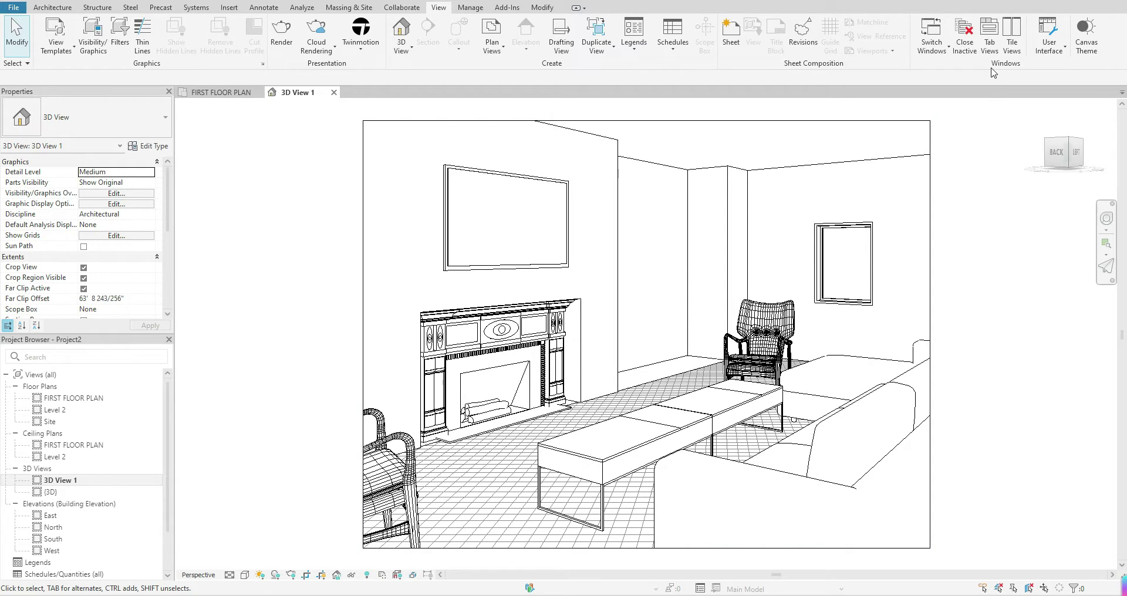
Tile 3D View 1 and the first floor plan side by side, with each view framed in its window
{"action": "left_click", "coordinate": [1017, 39]}
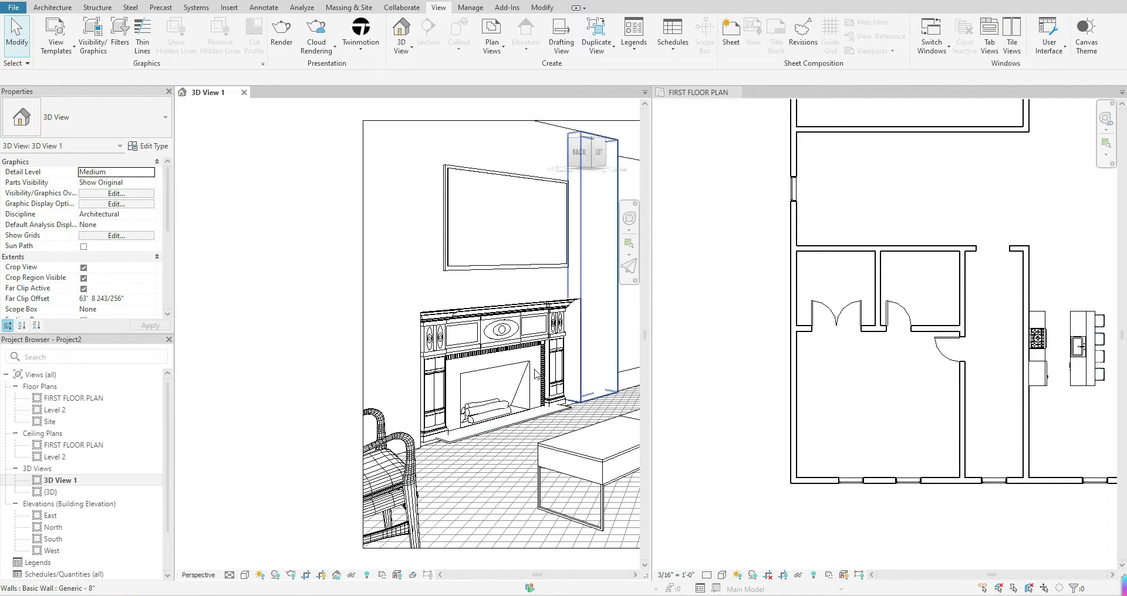
{"action": "scroll", "coordinate": [461, 392], "scroll_direction": "down", "scroll_amount": 4}
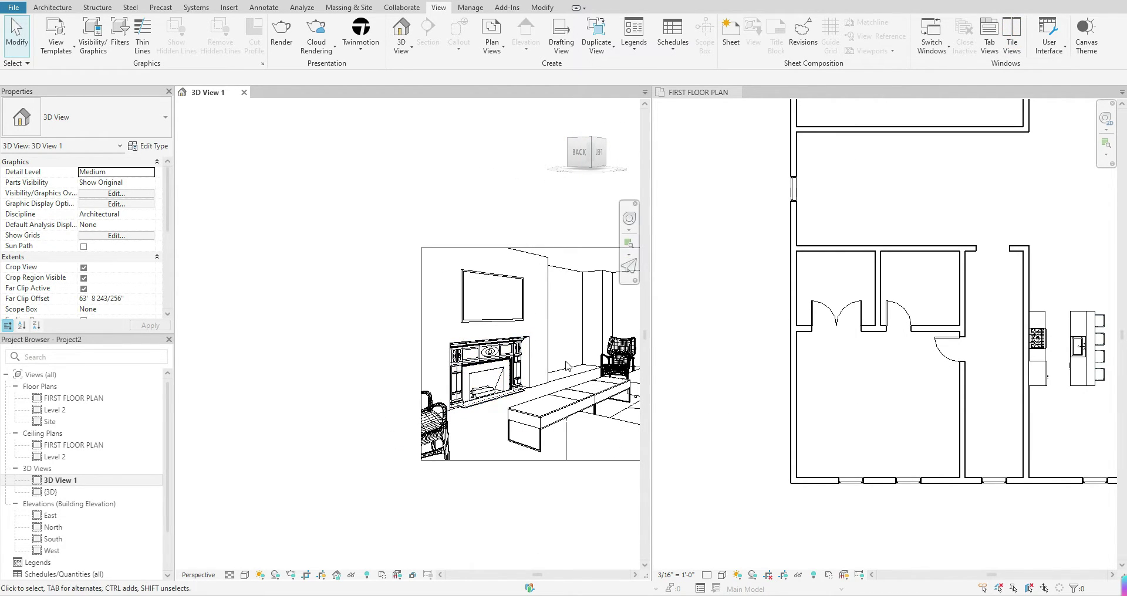
{"action": "middle_click_drag", "start_coordinate": [492, 331], "coordinate": [419, 339]}
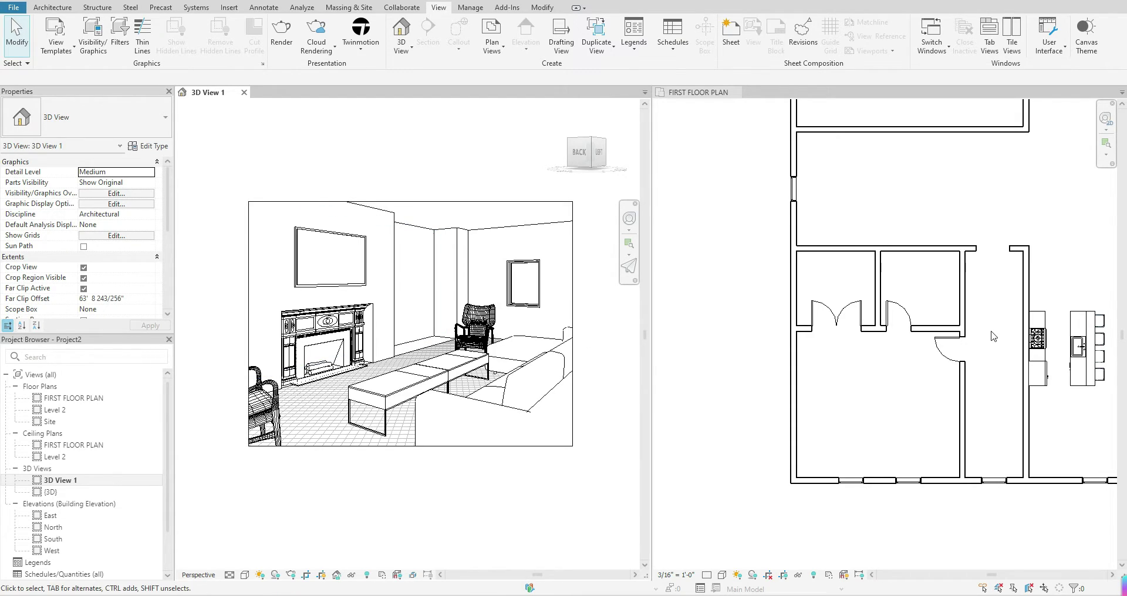
{"action": "scroll", "coordinate": [976, 329], "scroll_direction": "down", "scroll_amount": 3}
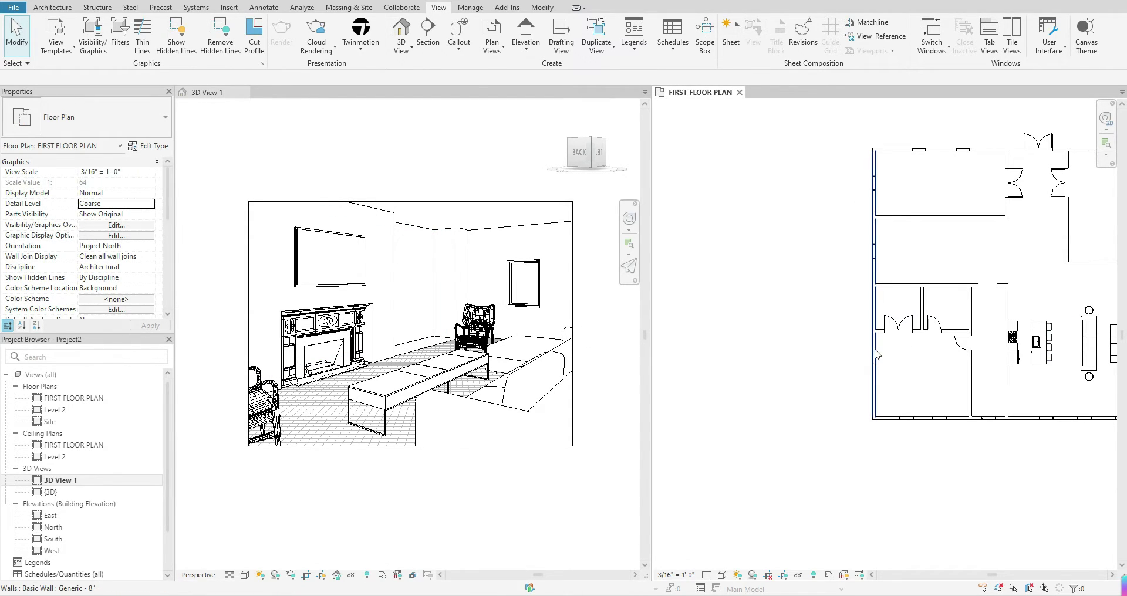
{"action": "middle_click_drag", "start_coordinate": [951, 330], "coordinate": [847, 349]}
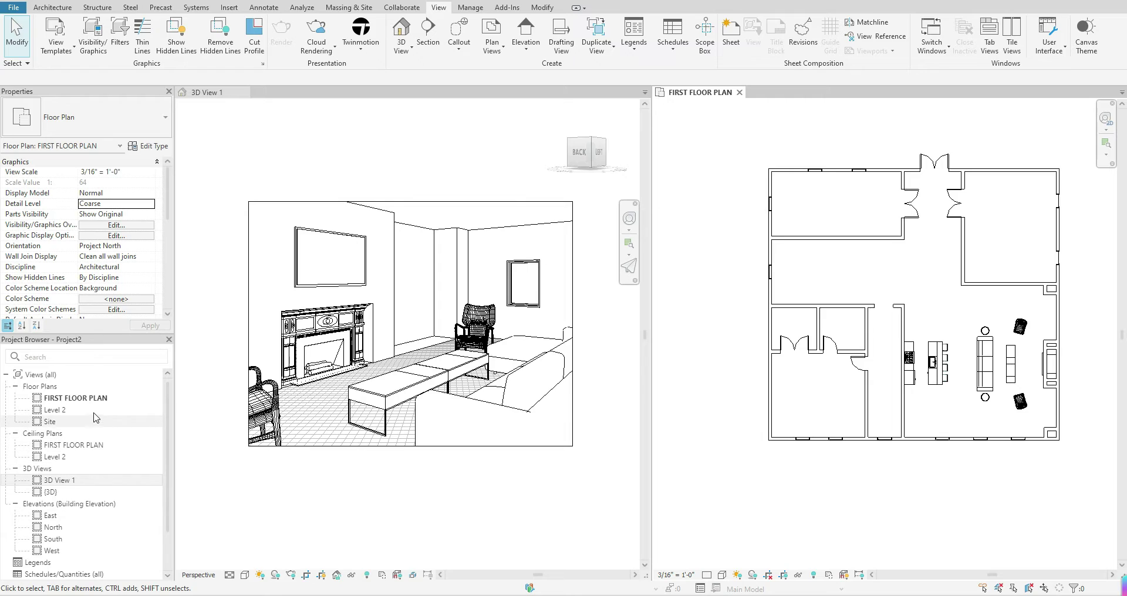
Show the camera of 3D View 1 in the floor plan and move its eye point west, to just north of the kitchen island stools
{"action": "left_click", "coordinate": [76, 487]}
{"action": "right_click", "coordinate": [75, 487]}
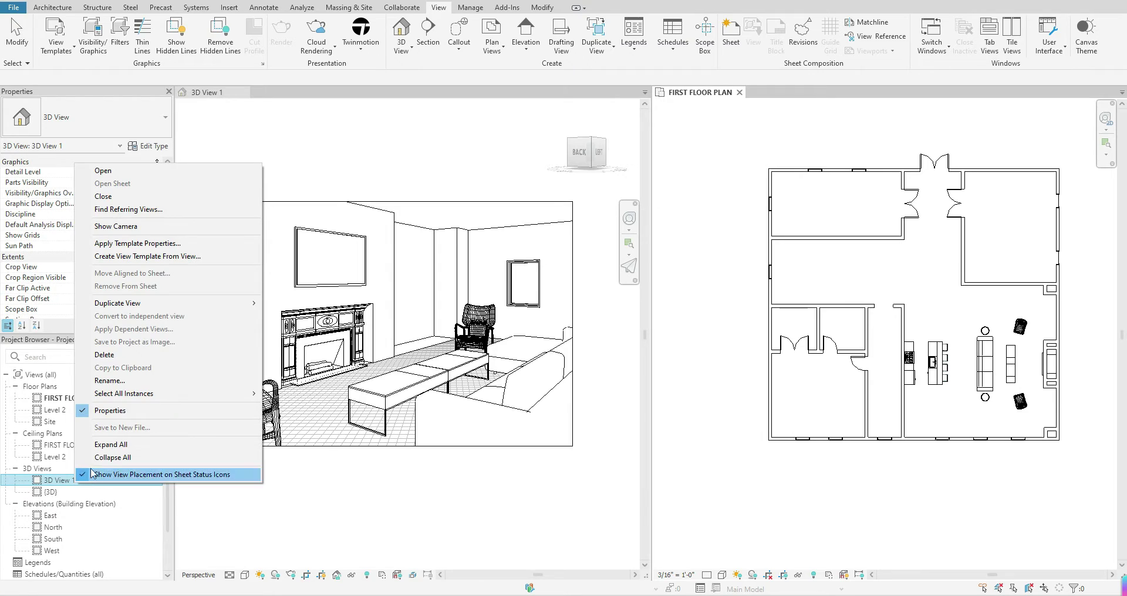
{"action": "left_click", "coordinate": [149, 226]}
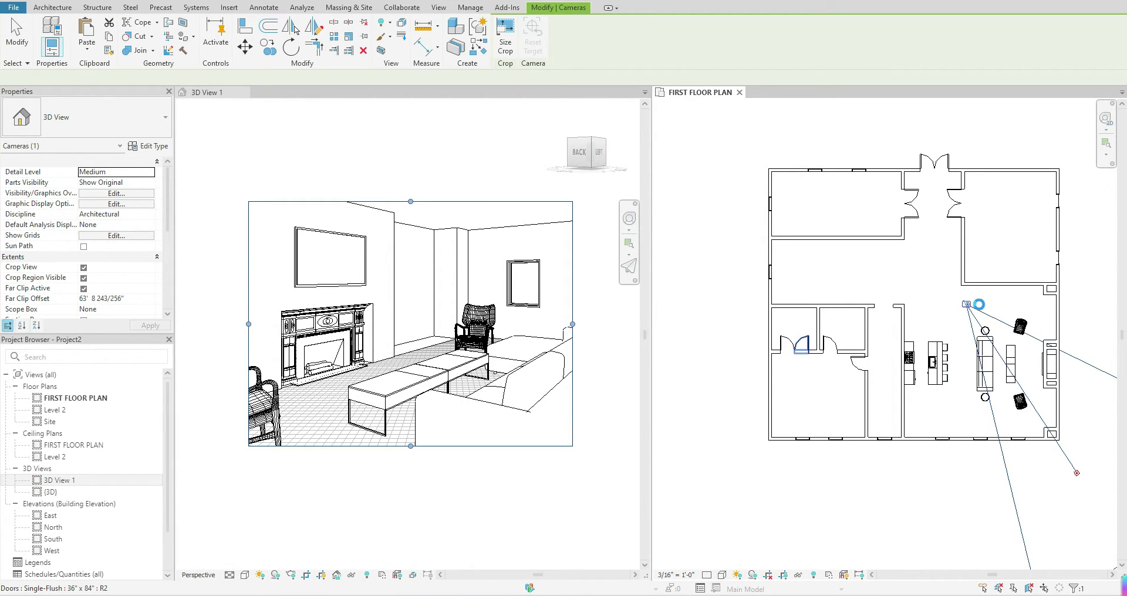
{"action": "left_click", "coordinate": [967, 305]}
{"action": "left_click_drag", "start_coordinate": [967, 309], "coordinate": [933, 300]}
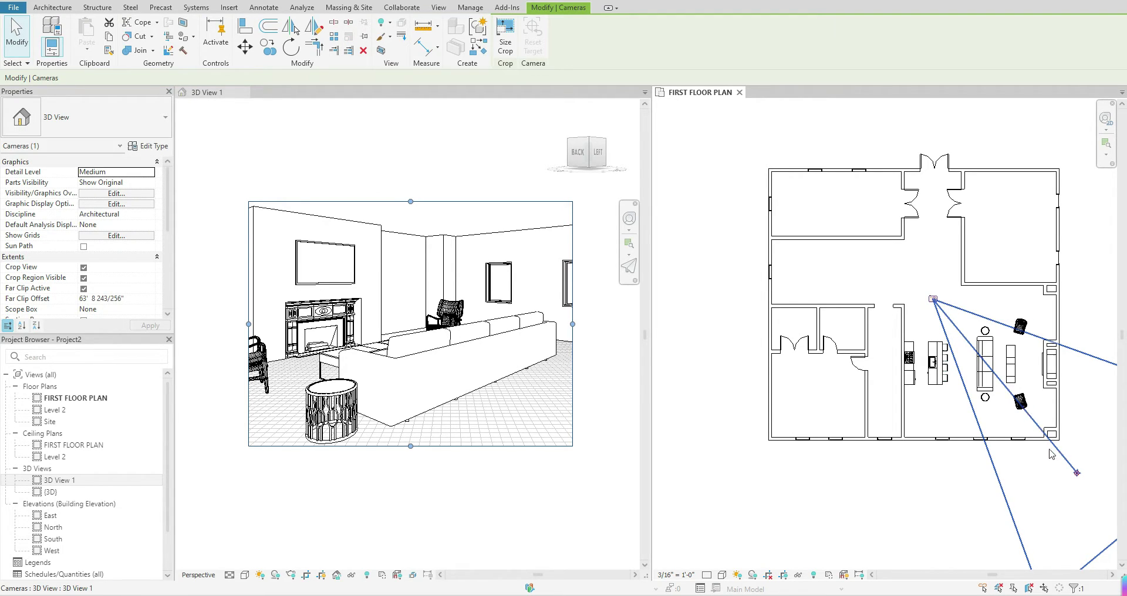
Try far clip depths of about 15 and 77 feet for the camera in plan, finishing at about 42 feet, just beyond the south wall
{"action": "scroll", "coordinate": [919, 414], "scroll_direction": "down", "scroll_amount": 1}
{"action": "scroll", "coordinate": [919, 415], "scroll_direction": "down", "scroll_amount": 2}
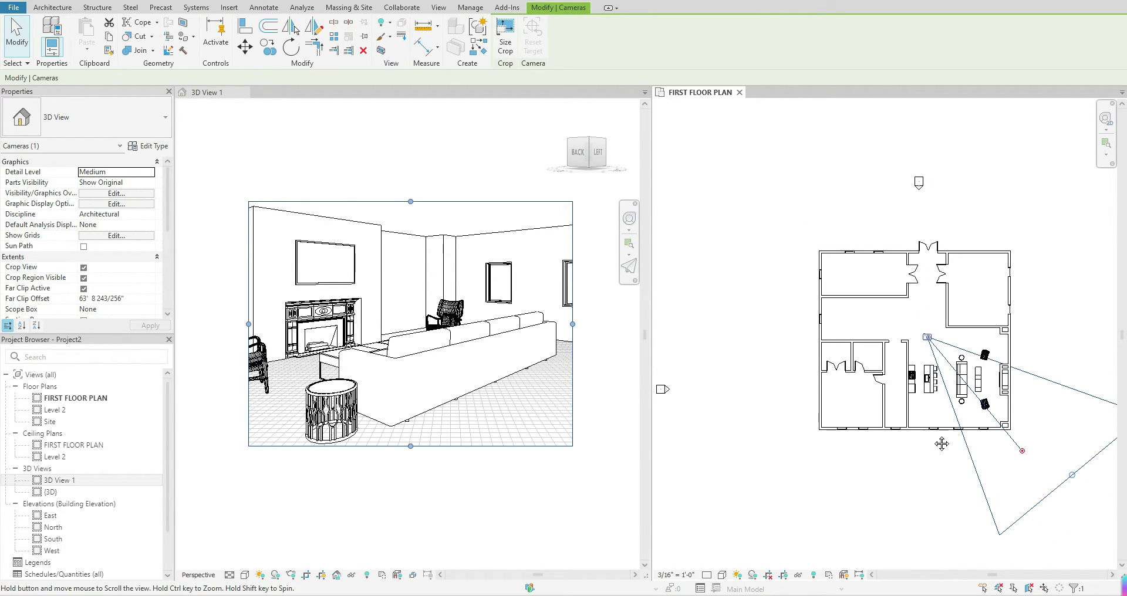
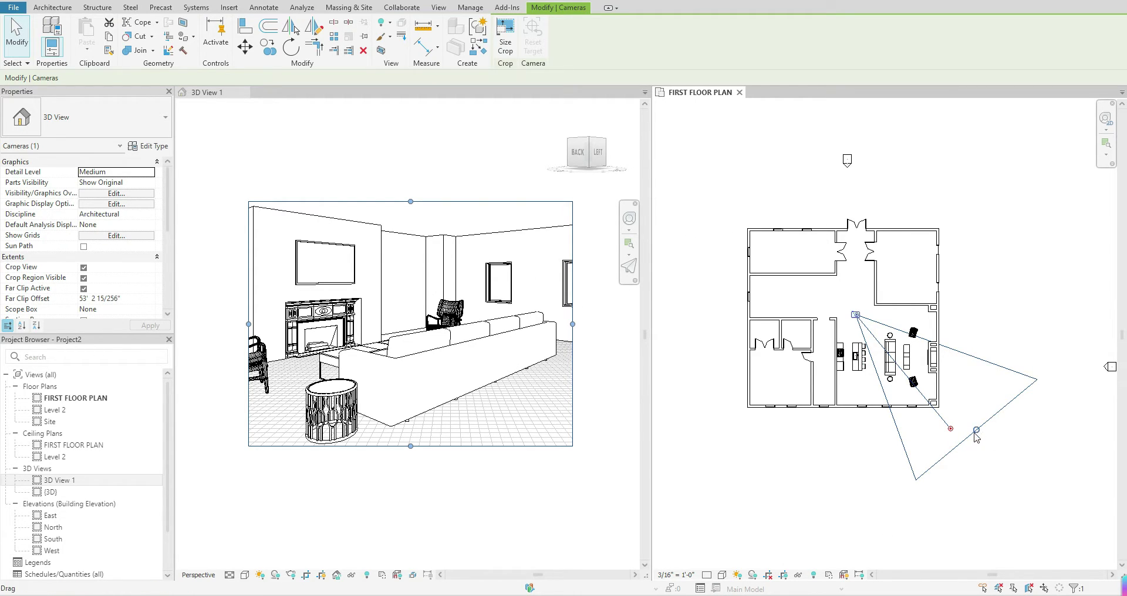
{"action": "left_click_drag", "start_coordinate": [971, 428], "coordinate": [896, 351]}
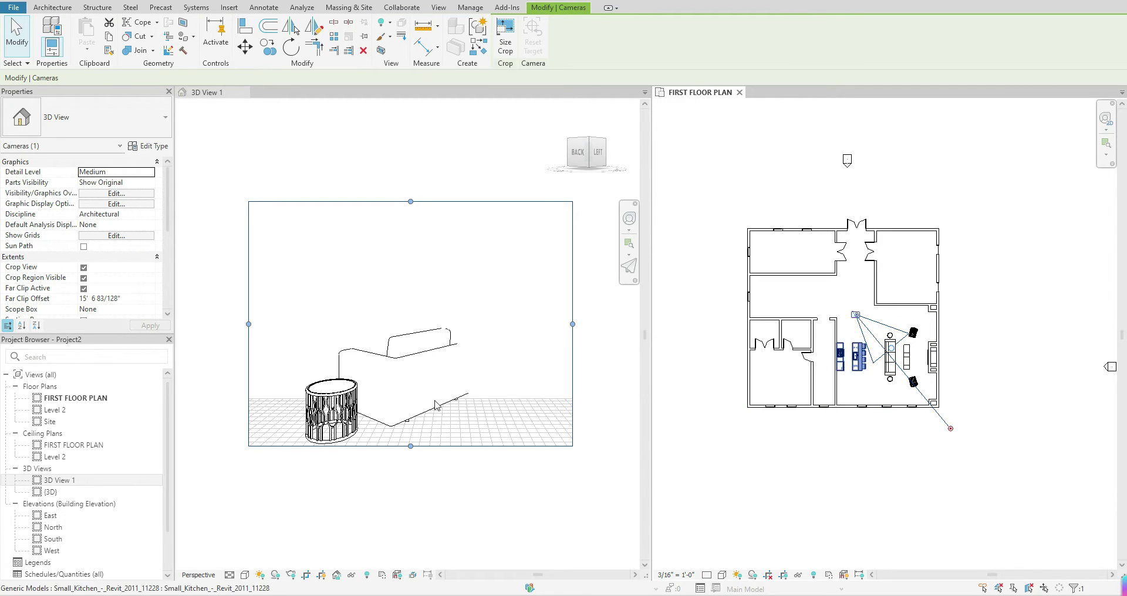
{"action": "left_click_drag", "start_coordinate": [893, 351], "coordinate": [950, 406]}
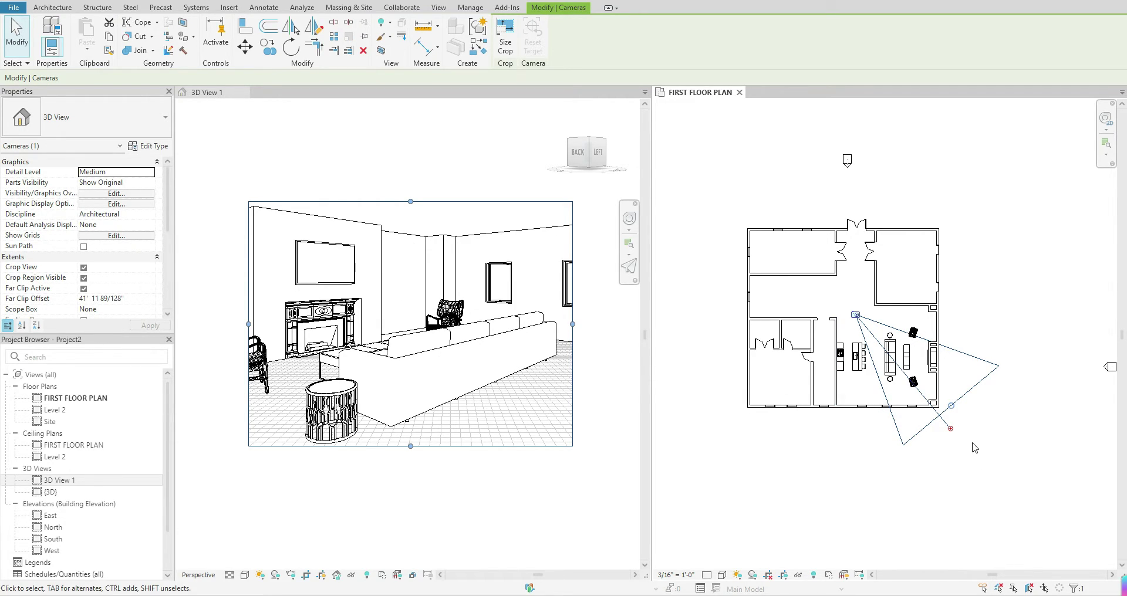
{"action": "left_click_drag", "start_coordinate": [951, 407], "coordinate": [1018, 498]}
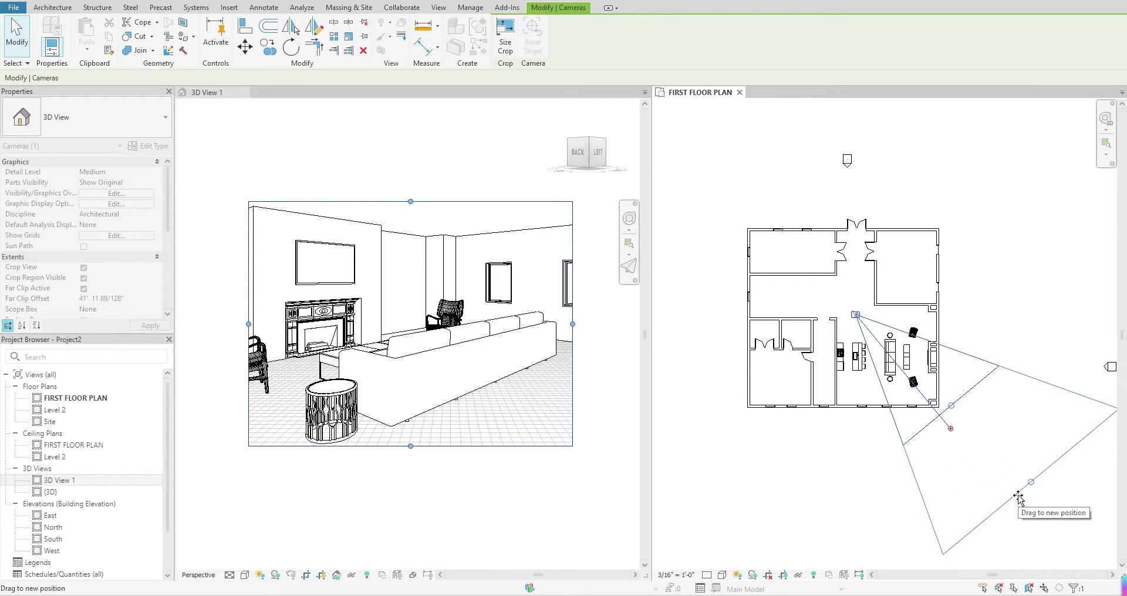
{"action": "left_click_drag", "start_coordinate": [1018, 497], "coordinate": [1017, 498]}
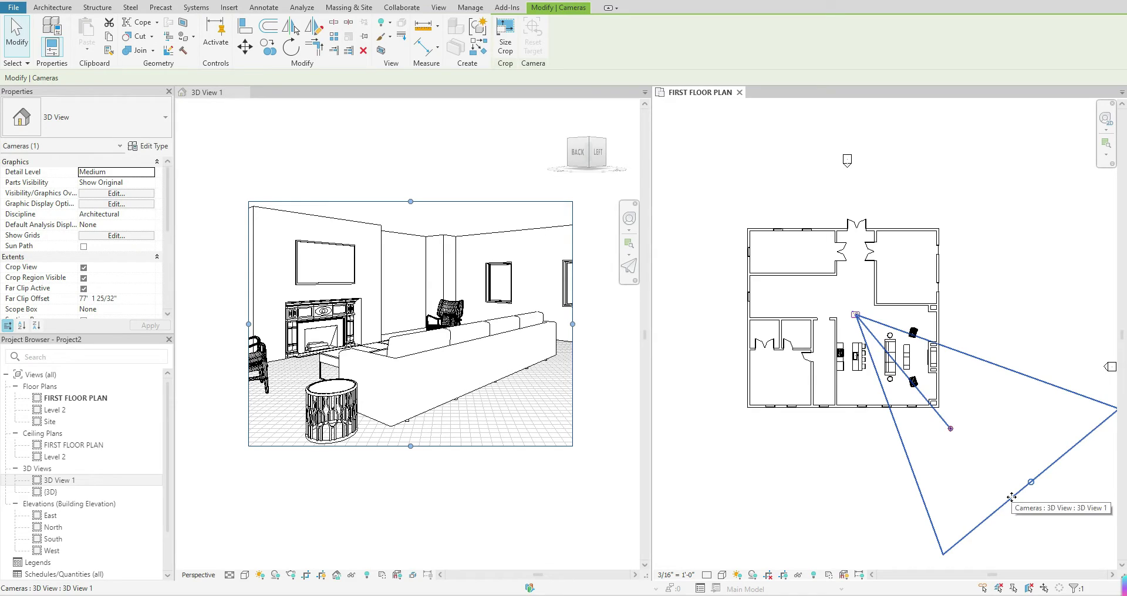
{"action": "left_click_drag", "start_coordinate": [1027, 482], "coordinate": [950, 412]}
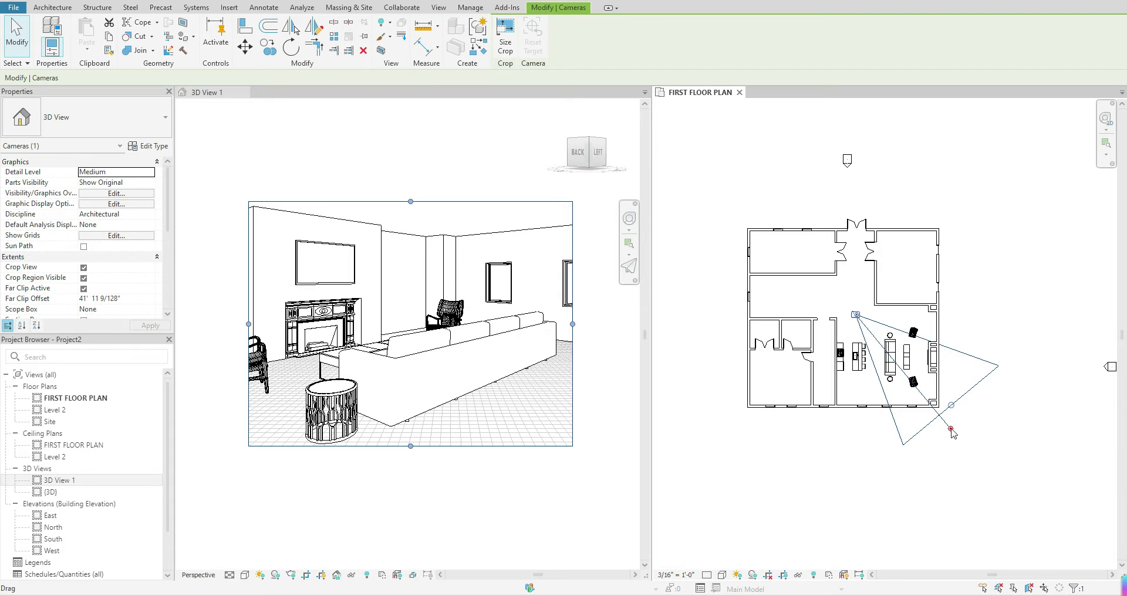
Swing the camera's target point west along the outside of the south wall to aim between the sofa and kitchen island
{"action": "left_click_drag", "start_coordinate": [951, 431], "coordinate": [903, 425]}
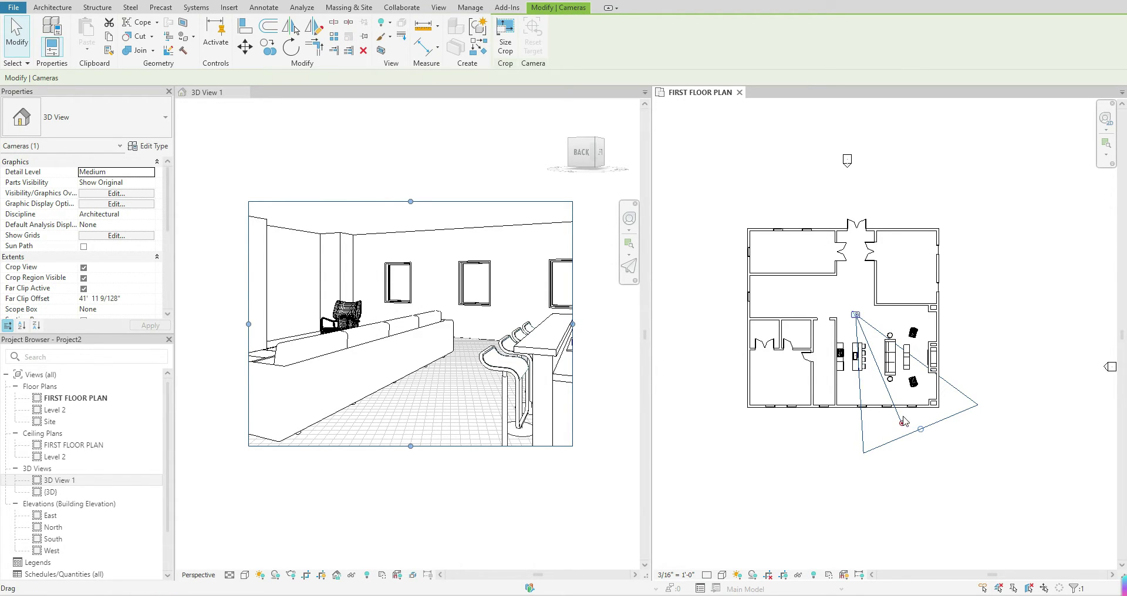
Try aiming the camera's target past the kitchen island and past the east wall, finishing just outside the house's southeast corner
{"action": "left_click_drag", "start_coordinate": [902, 424], "coordinate": [862, 432]}
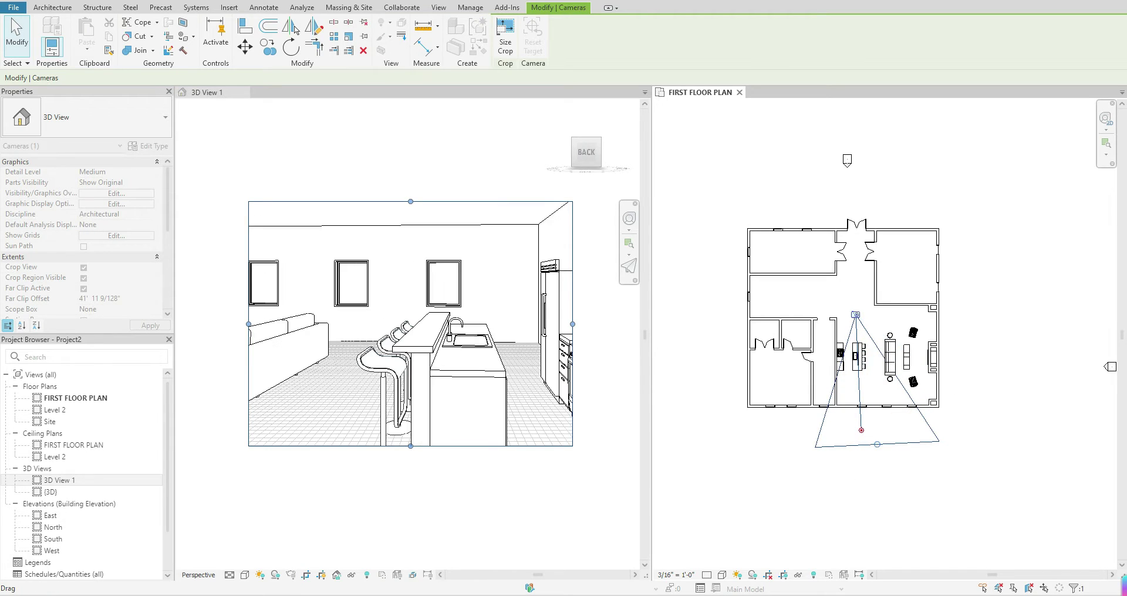
{"action": "left_click_drag", "start_coordinate": [861, 431], "coordinate": [960, 404]}
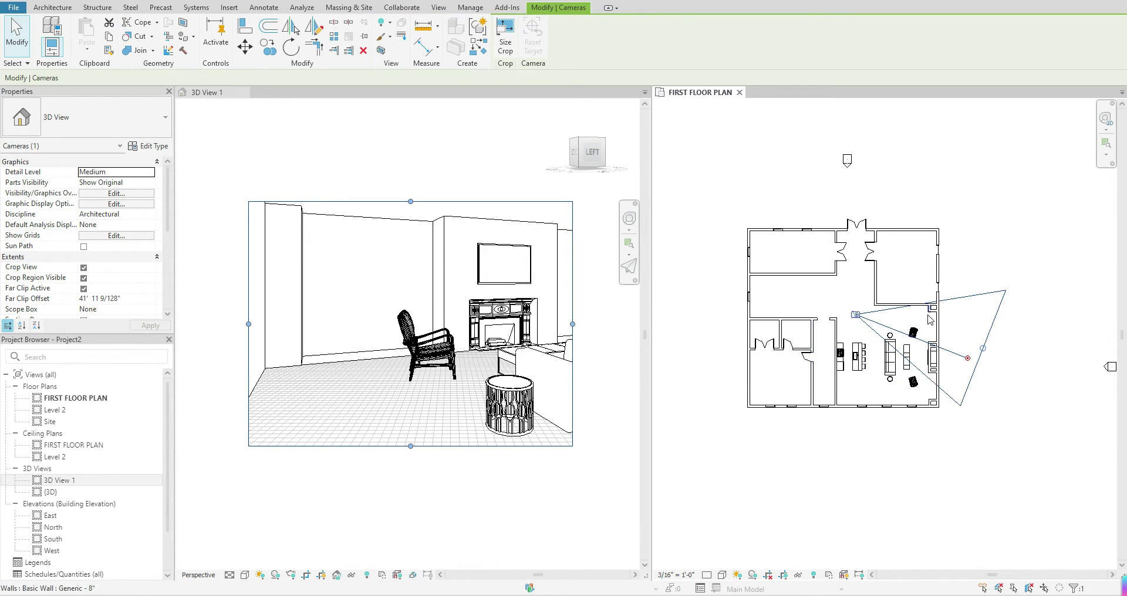
{"action": "left_click_drag", "start_coordinate": [967, 370], "coordinate": [943, 432]}
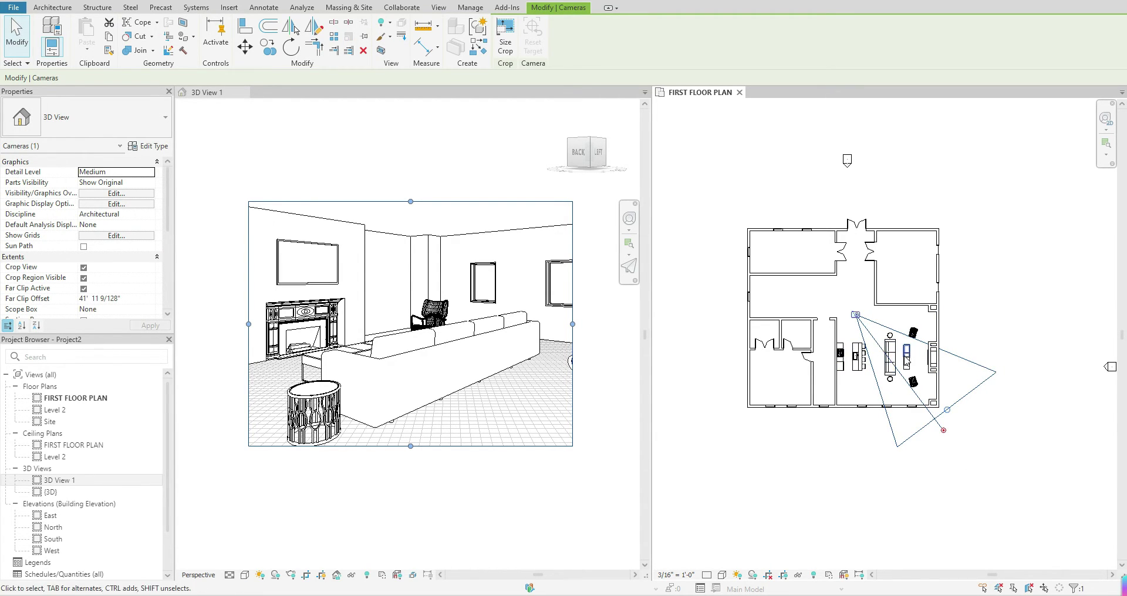
{"action": "left_click", "coordinate": [965, 455]}
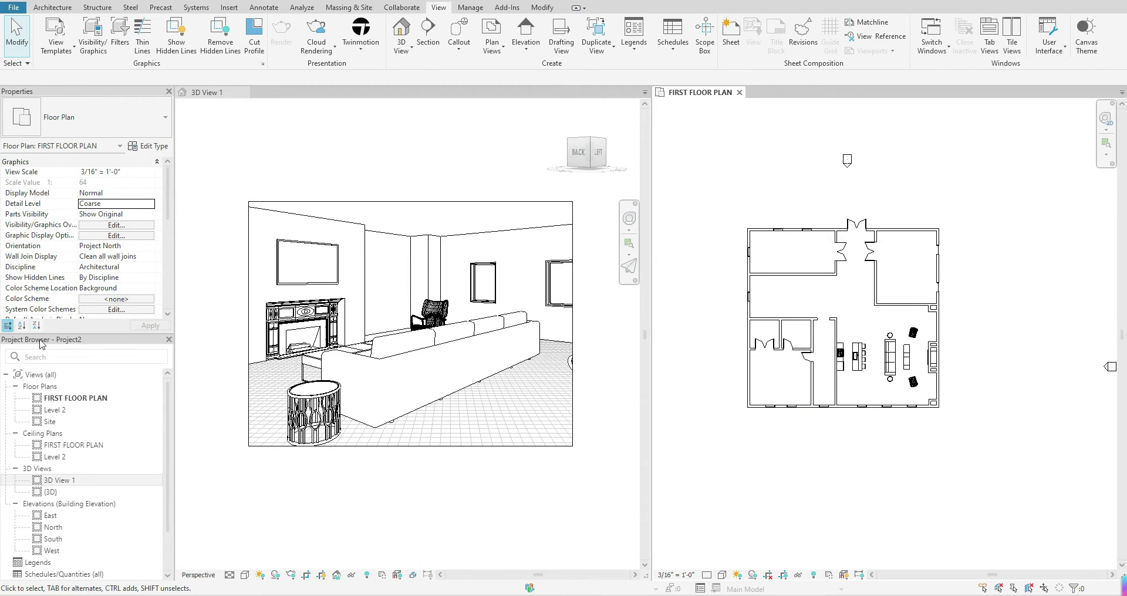
Show the camera of 3D View 1 in the floor plan again, then clear its selection
{"action": "left_click", "coordinate": [74, 486]}
{"action": "right_click", "coordinate": [76, 486]}
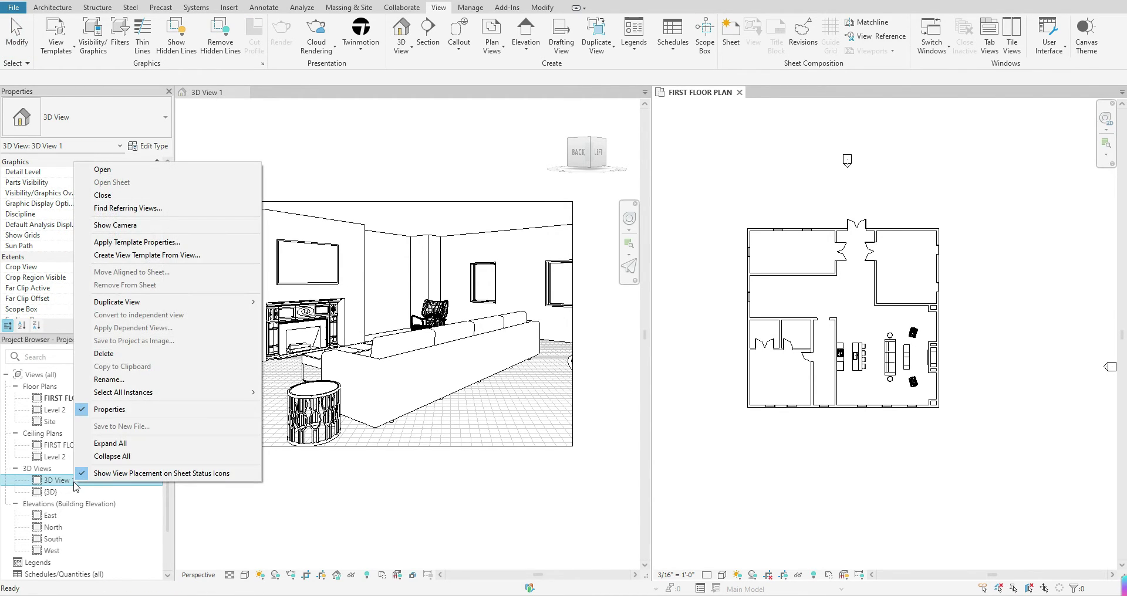
{"action": "left_click", "coordinate": [111, 226]}
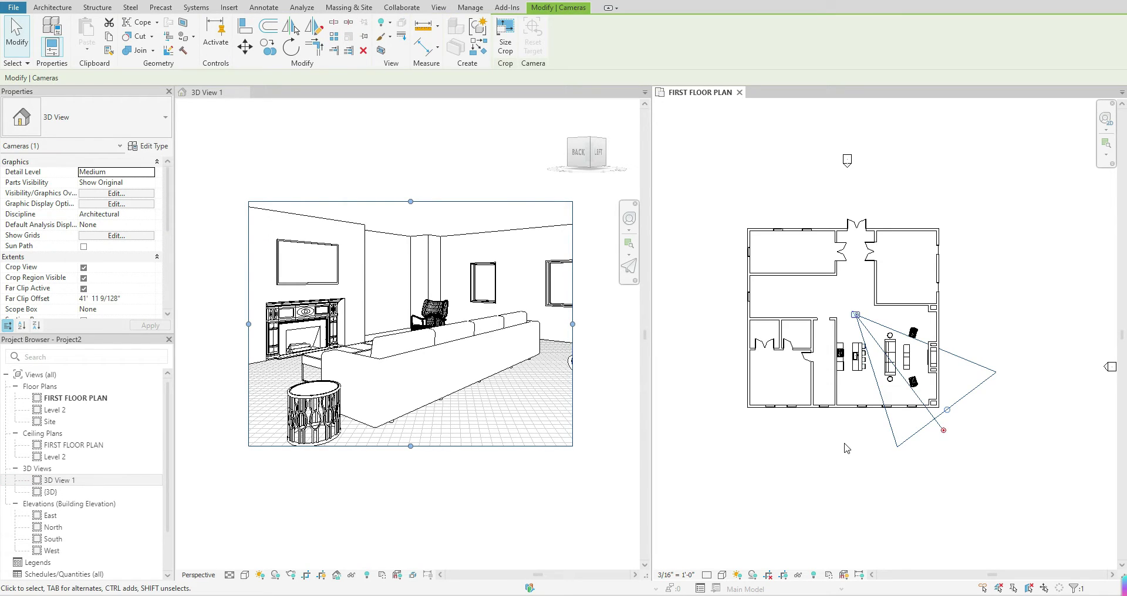
{"action": "left_click", "coordinate": [804, 449]}
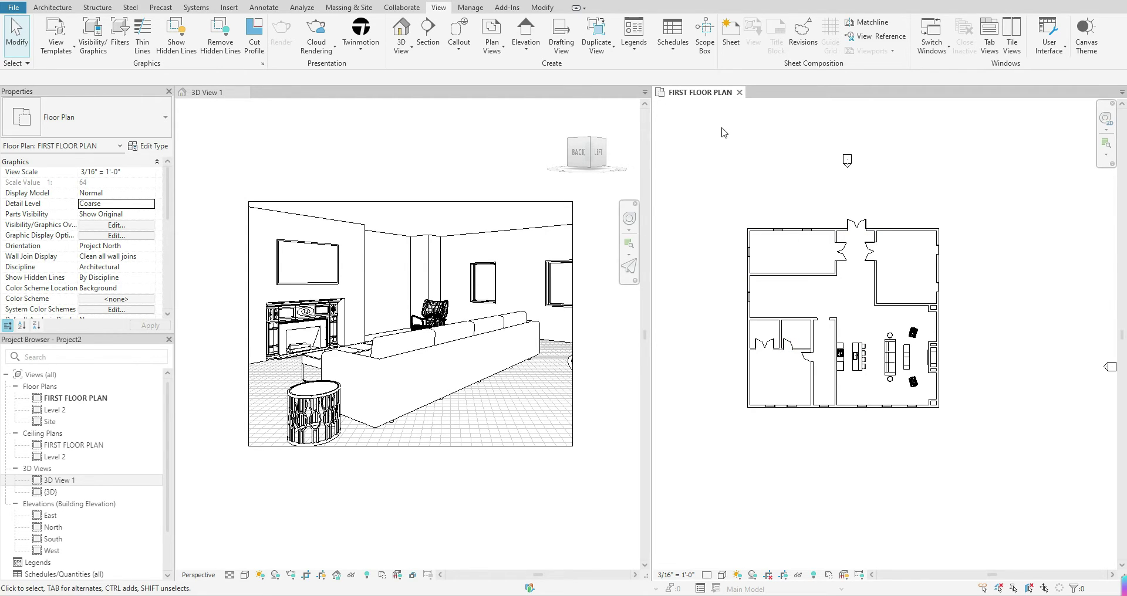
Return the tiled views to tabbed windows and frame the living room and kitchen in the first floor plan
{"action": "left_click", "coordinate": [990, 44]}
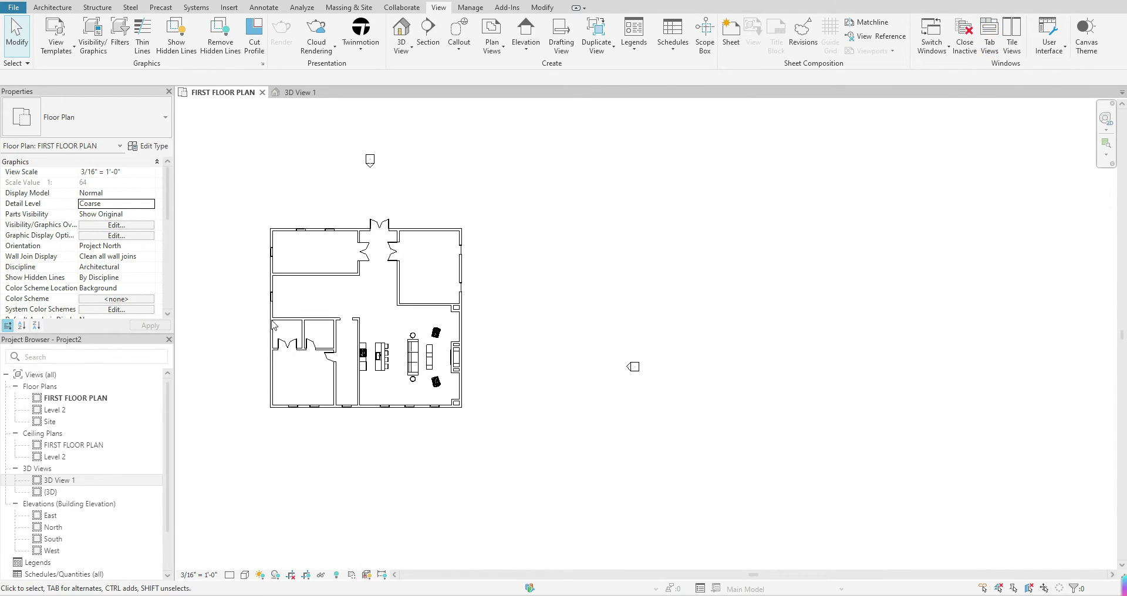
{"action": "scroll", "coordinate": [304, 397], "scroll_direction": "up", "scroll_amount": 4}
{"action": "middle_click_drag", "start_coordinate": [399, 395], "coordinate": [522, 457]}
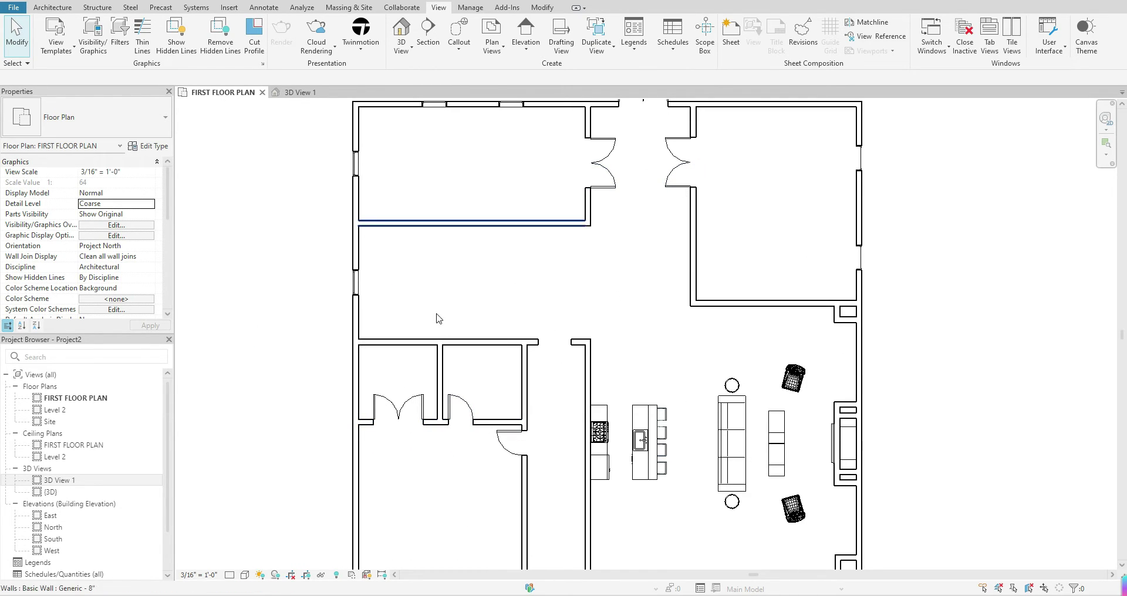
{"action": "middle_click_drag", "start_coordinate": [719, 554], "coordinate": [709, 470]}
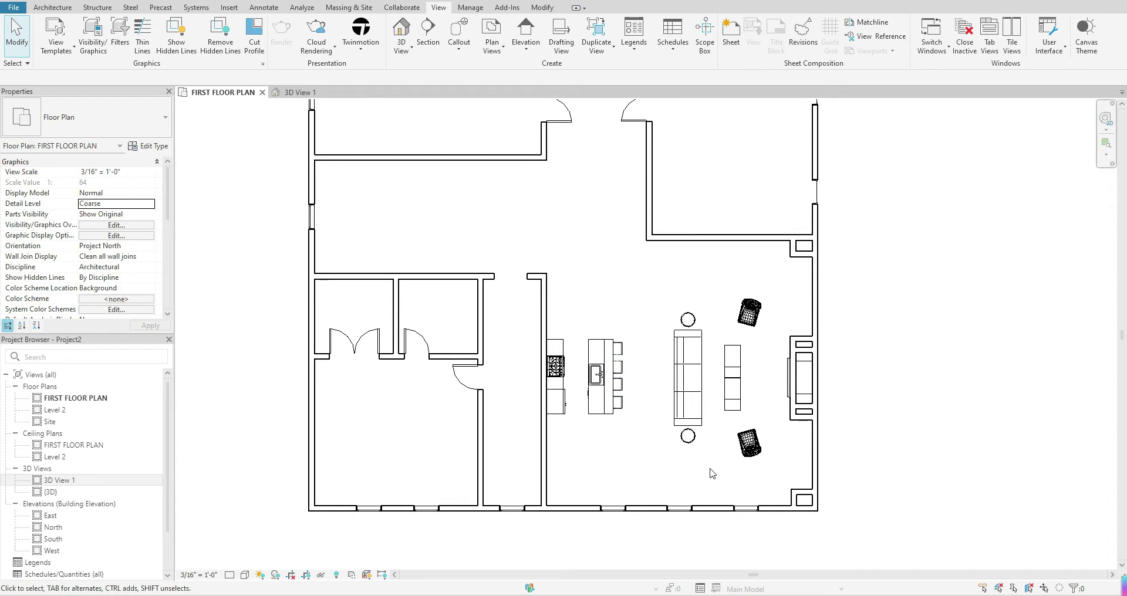
{"action": "scroll", "coordinate": [712, 473], "scroll_direction": "up", "scroll_amount": 1}
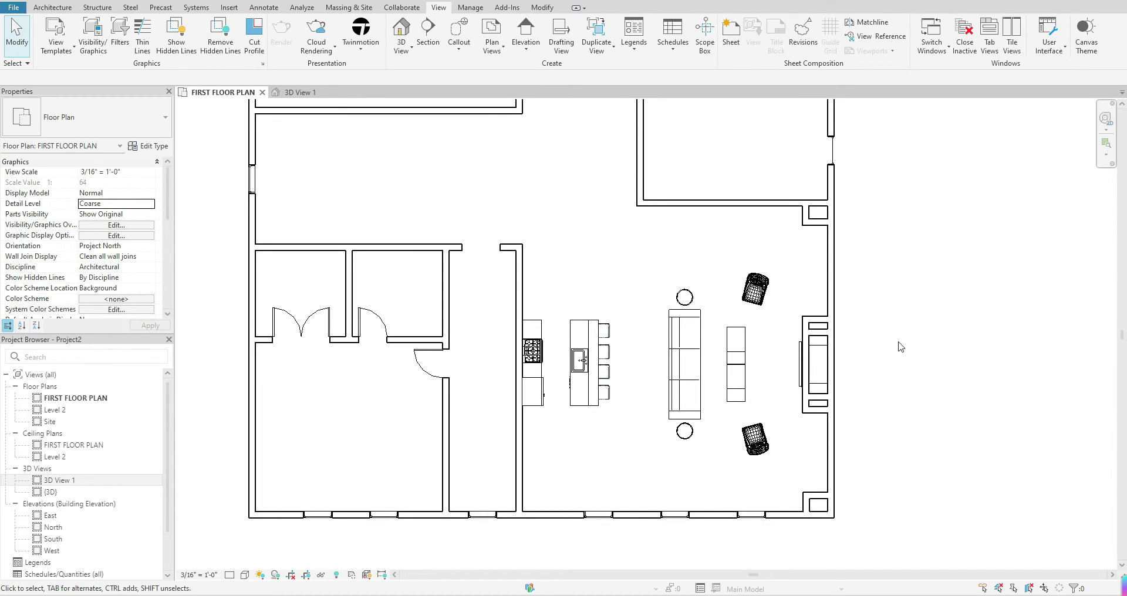
Bring 3D View 1 to the front, set its visual style to Realistic and frame the perspective in the window
{"action": "left_click", "coordinate": [298, 92]}
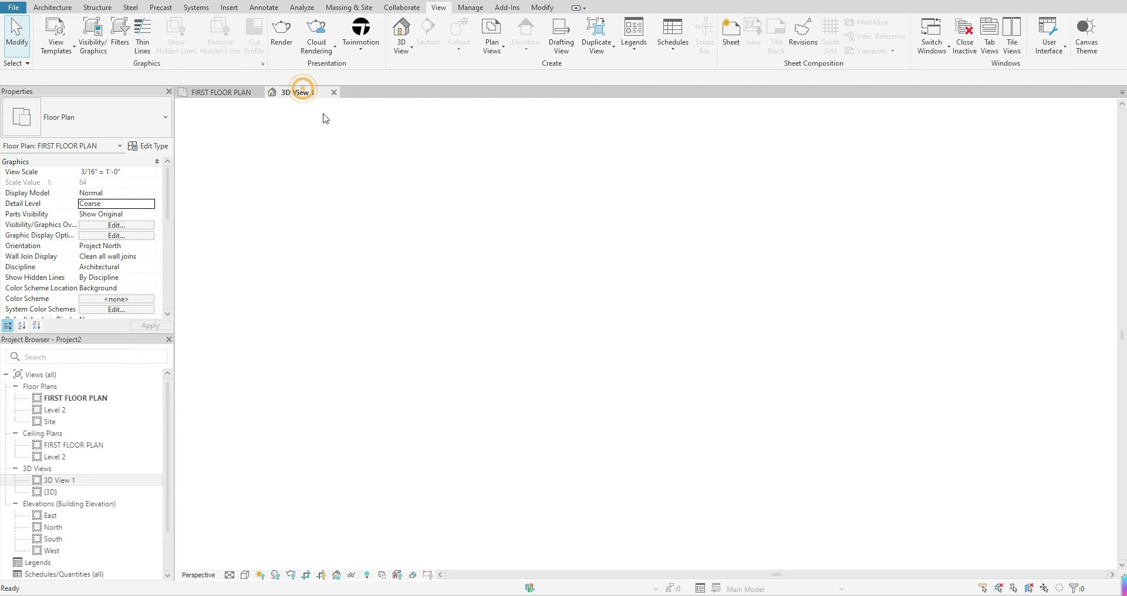
{"action": "middle_click_drag", "start_coordinate": [321, 264], "coordinate": [654, 398]}
{"action": "scroll", "coordinate": [655, 398], "scroll_direction": "up", "scroll_amount": 5}
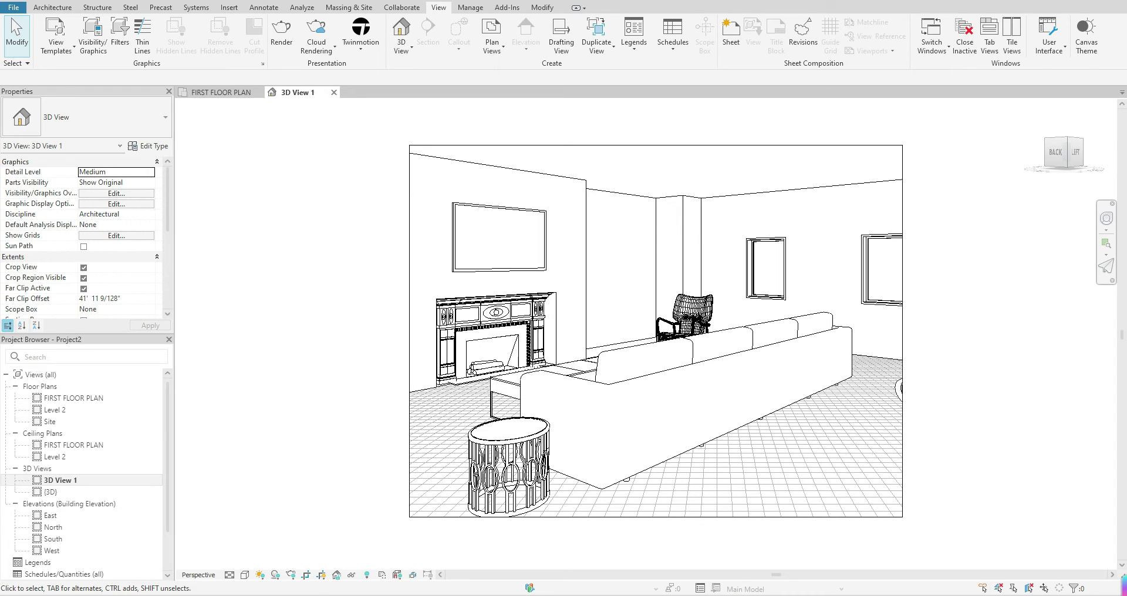
{"action": "left_click", "coordinate": [245, 575]}
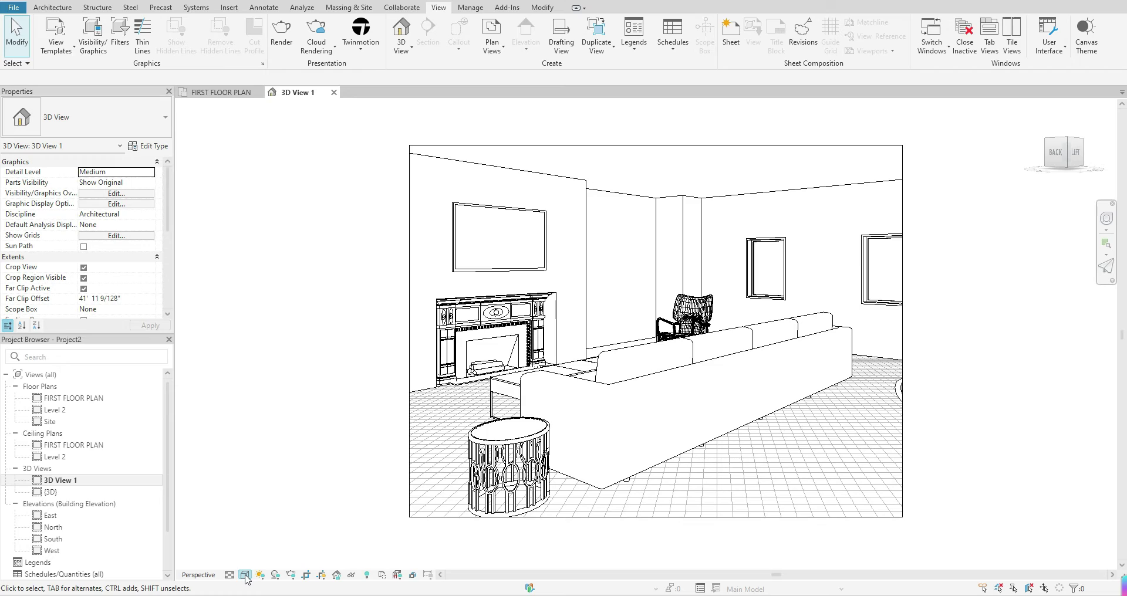
{"action": "left_click", "coordinate": [245, 576]}
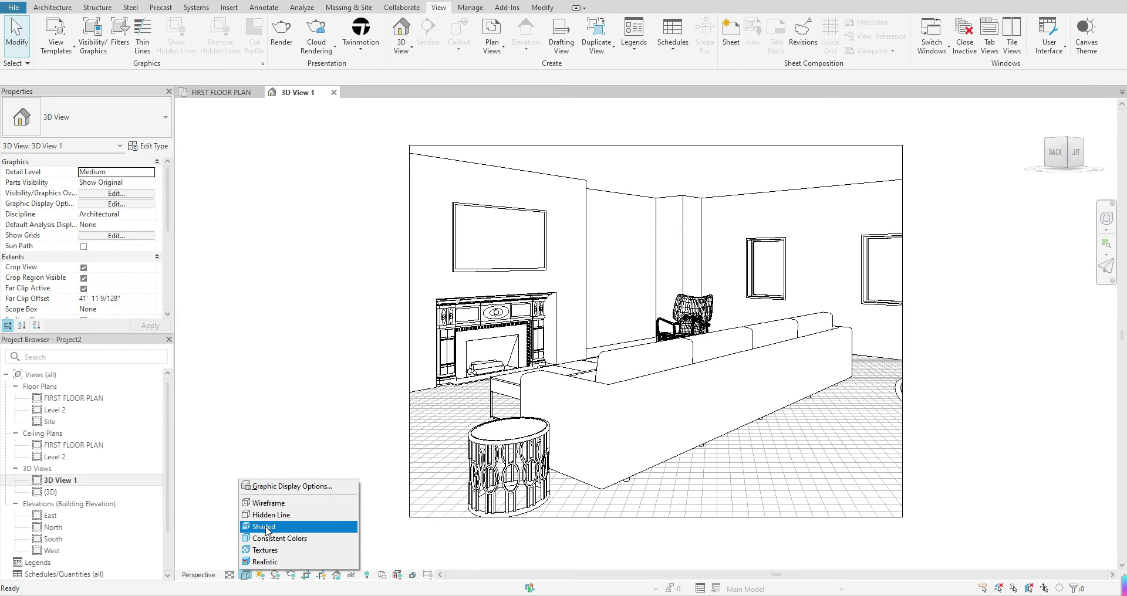
{"action": "left_click", "coordinate": [263, 563]}
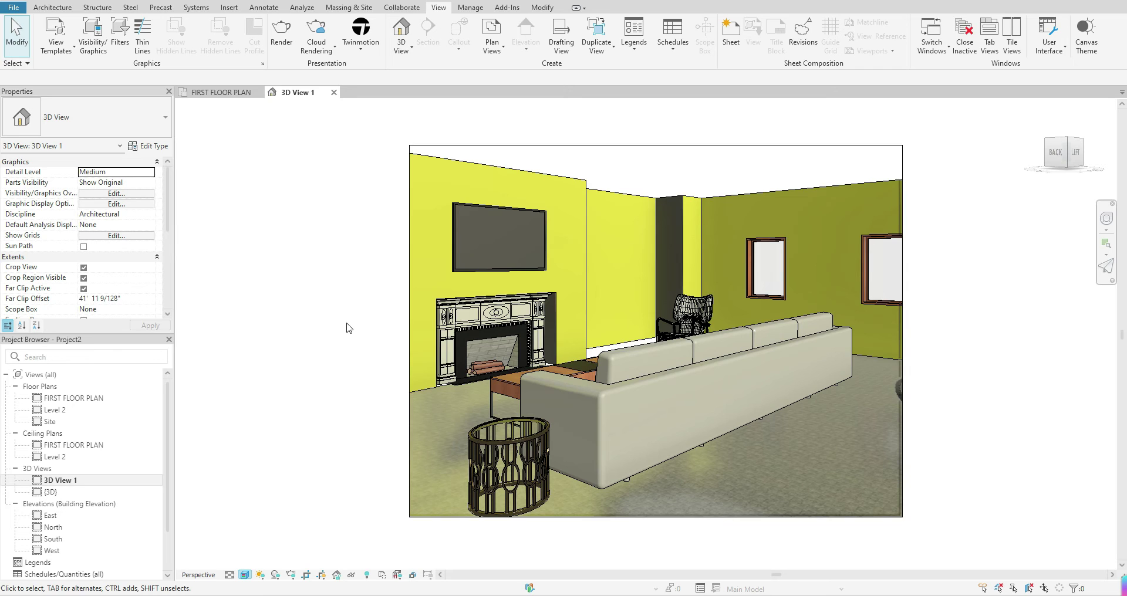
{"action": "scroll", "coordinate": [349, 328], "scroll_direction": "up", "scroll_amount": 1}
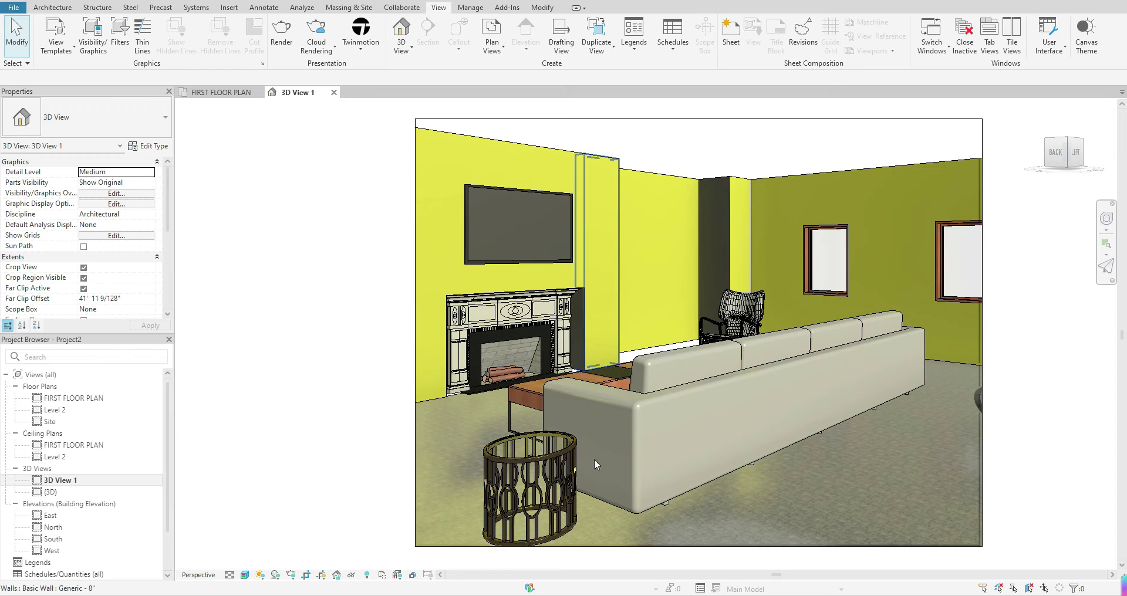
{"action": "middle_click_drag", "start_coordinate": [692, 460], "coordinate": [633, 453]}
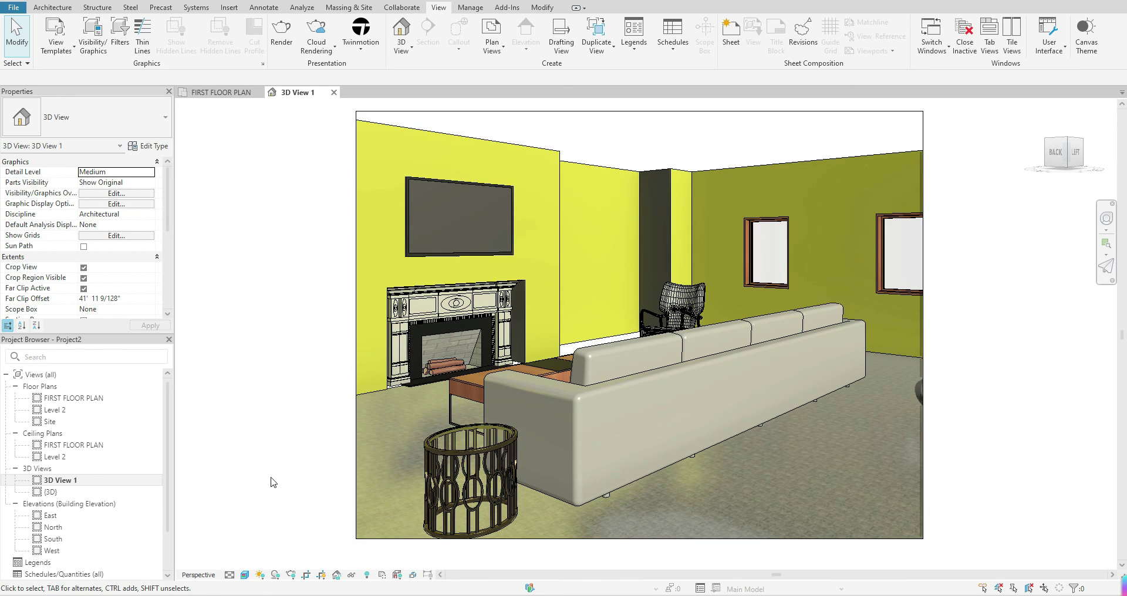
Rename 3D View 1 as Living Rm
{"action": "left_click", "coordinate": [62, 482]}
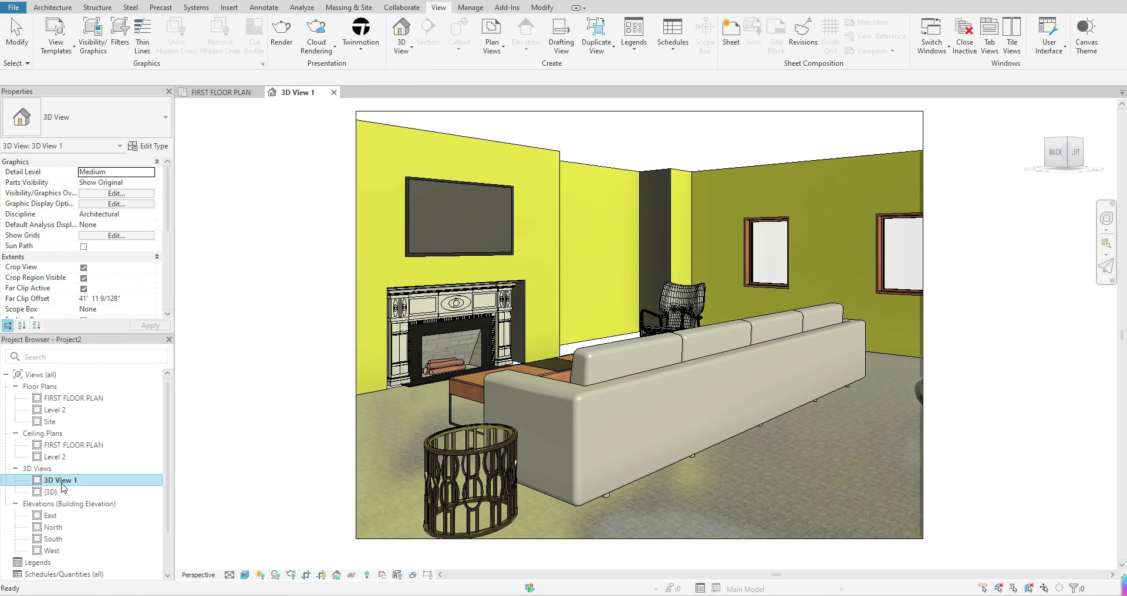
{"action": "right_click", "coordinate": [61, 484]}
{"action": "key", "text": "Escape"}
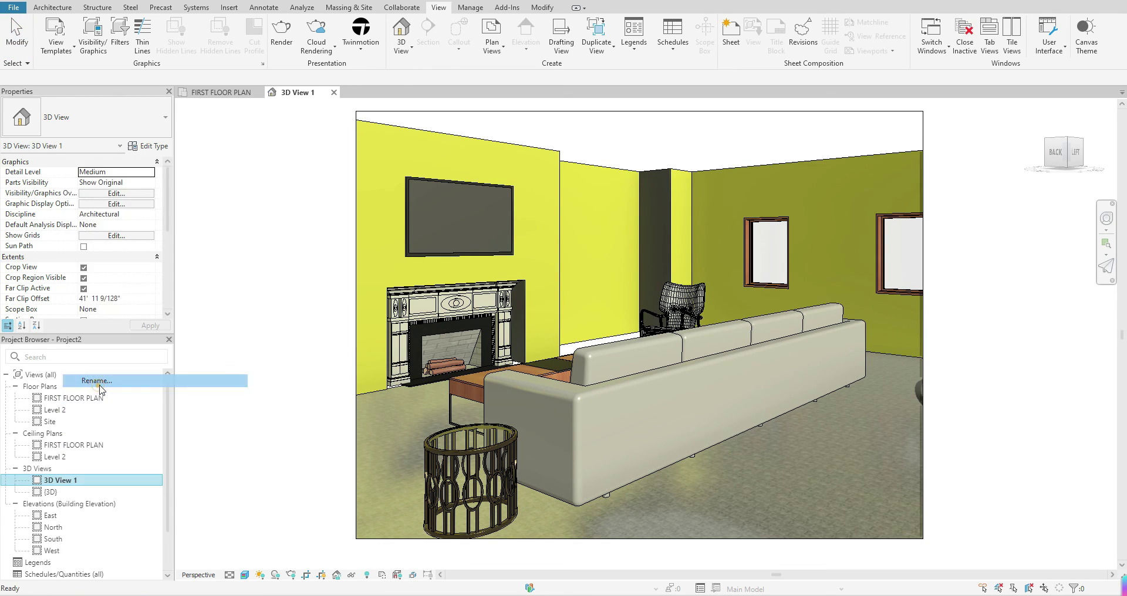
{"action": "type", "text": "Living"}
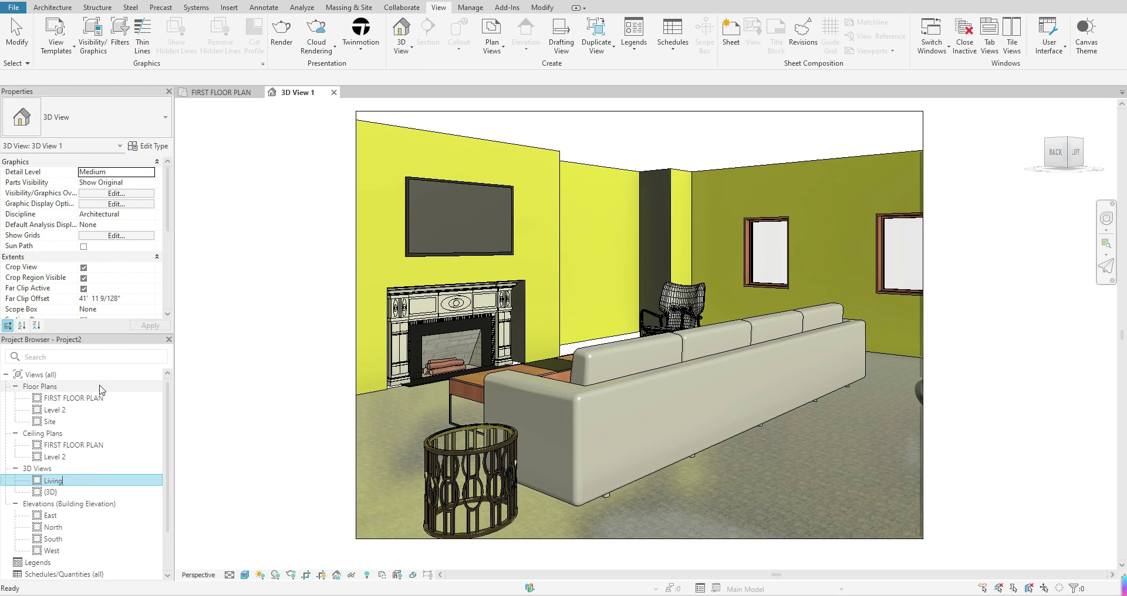
{"action": "type", "text": " Rm"}
{"action": "left_click", "coordinate": [311, 435]}
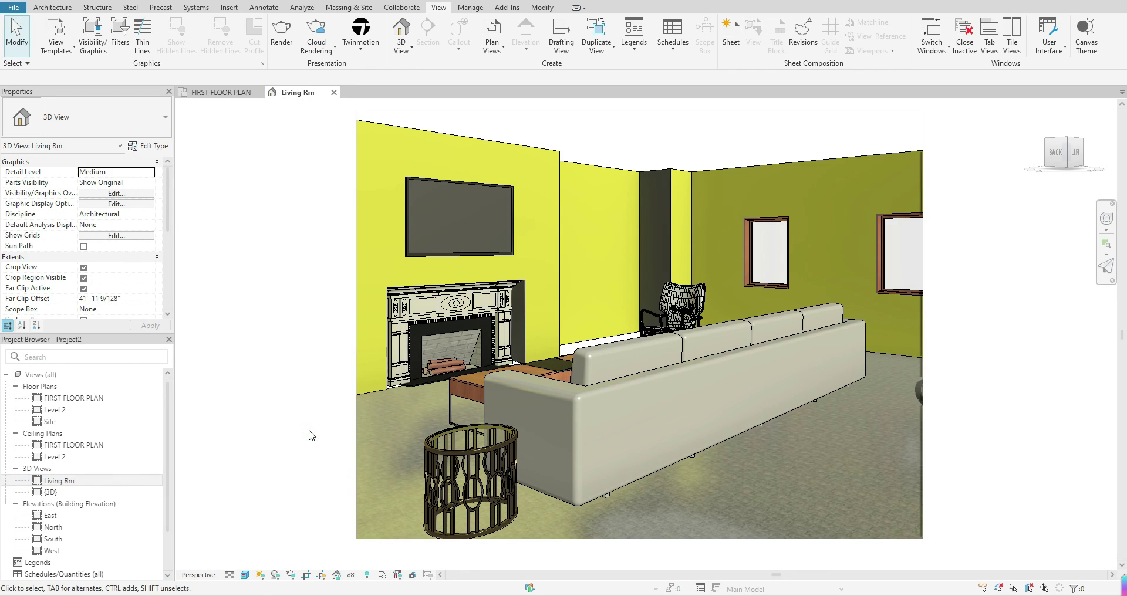